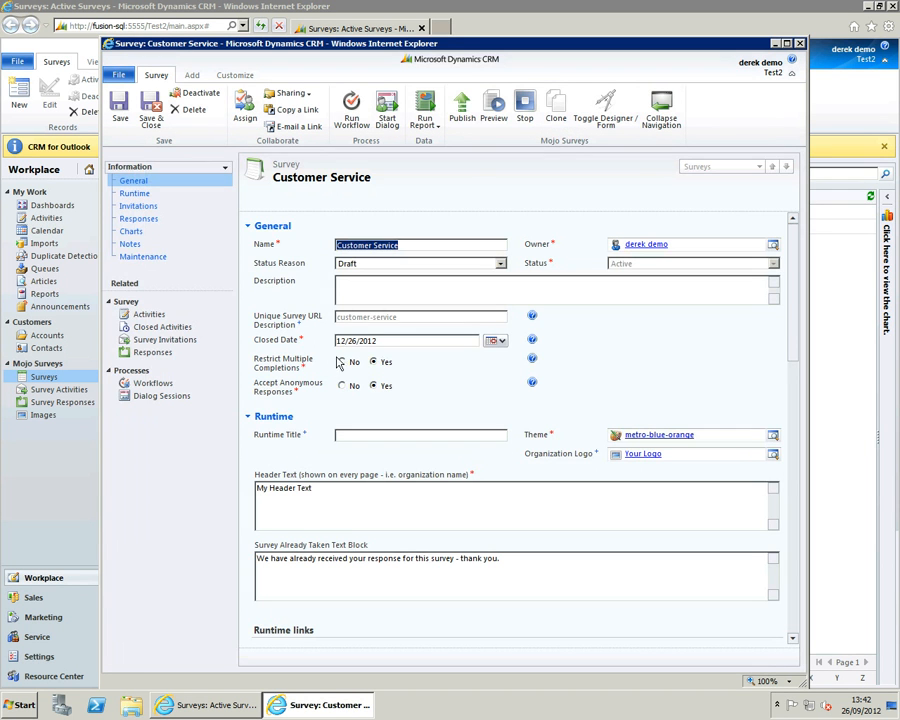
# - Review the Customer Service survey's closed date and its runtime, invitation and response settings
pyautogui.click(389, 341)
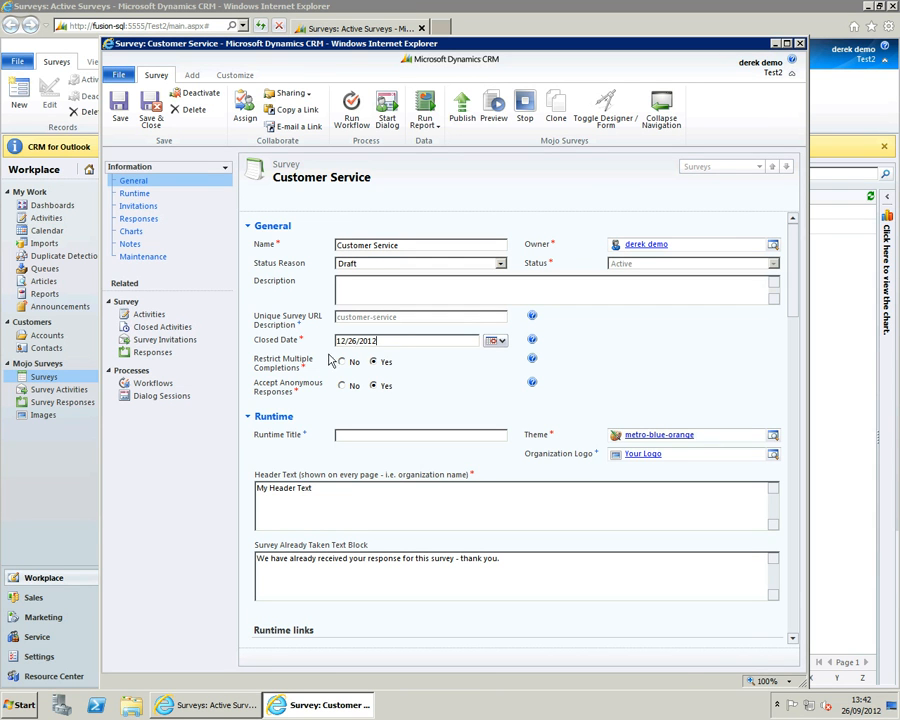
pyautogui.click(141, 201)
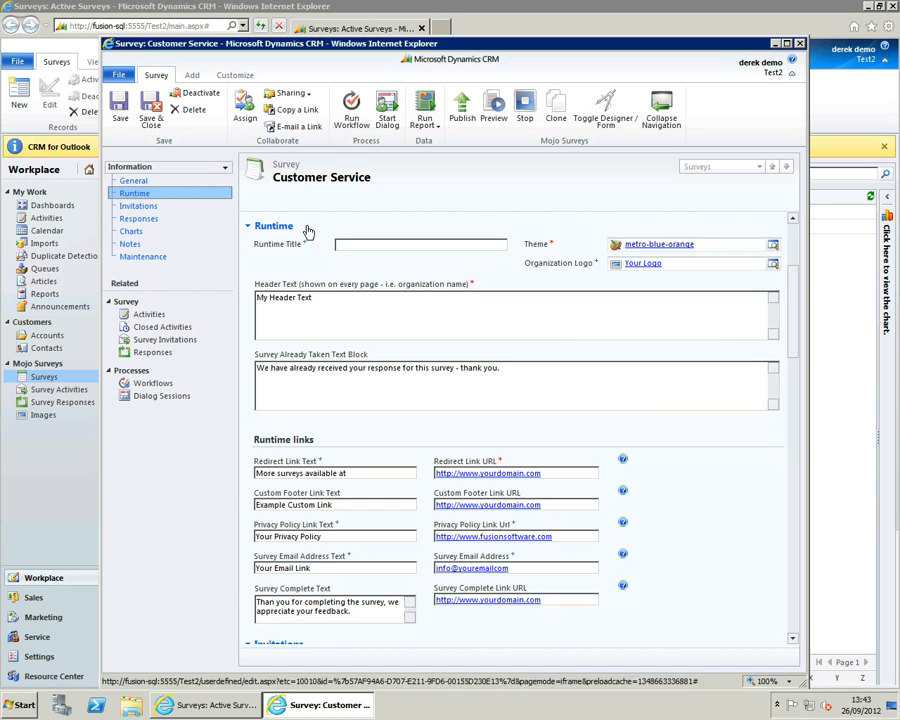
pyautogui.click(153, 210)
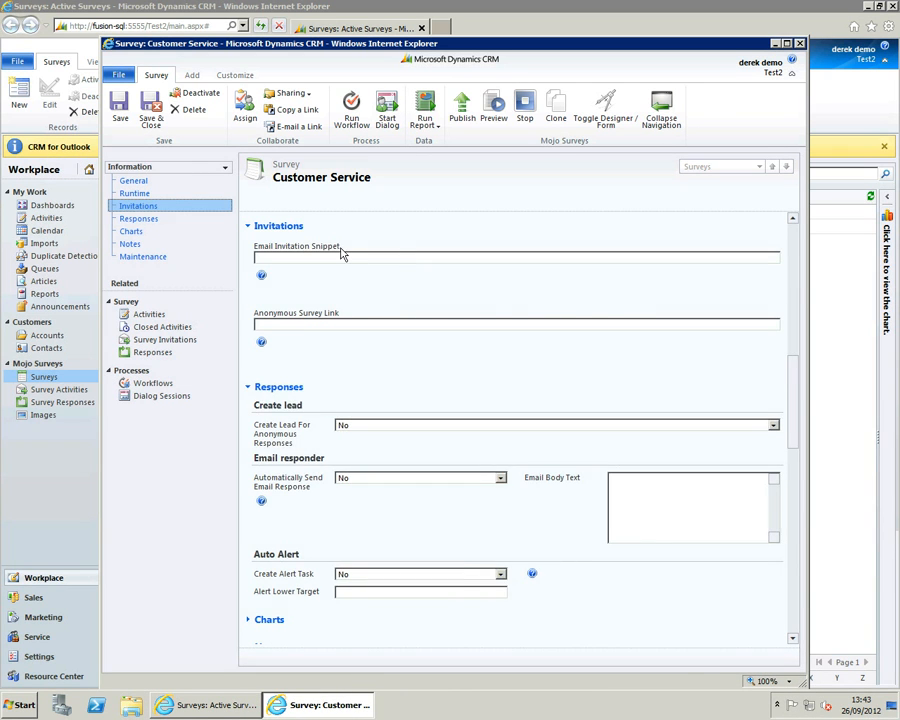
pyautogui.click(175, 217)
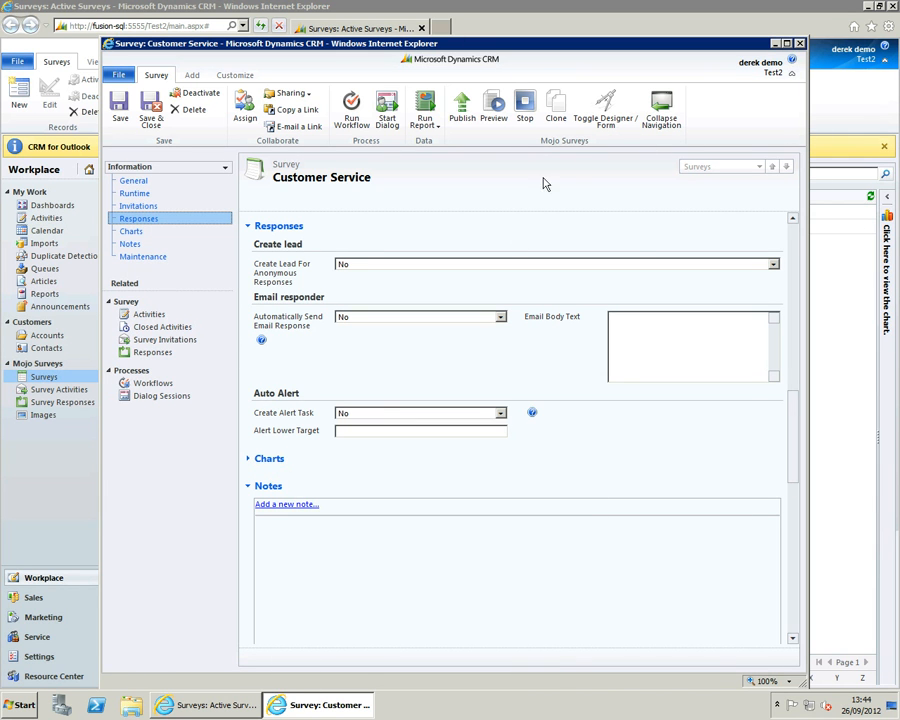
# - Switch the survey to the designer and examine its pages, new survey components and question library
pyautogui.click(603, 120)
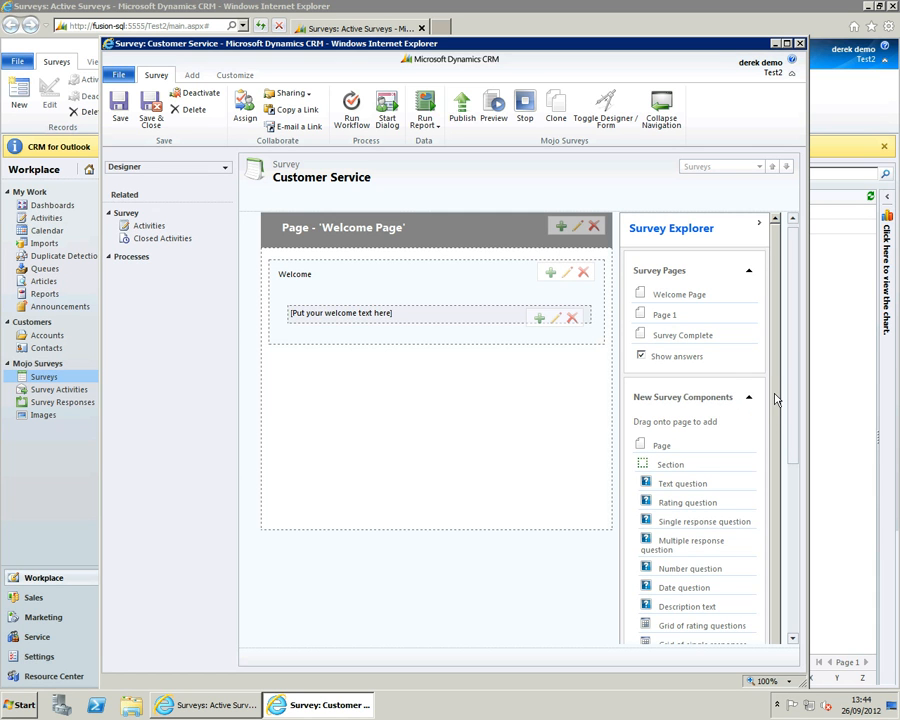
pyautogui.scroll(-1, 775, 400)
pyautogui.scroll(1, 775, 393)
pyautogui.moveTo(663, 452)
pyautogui.mouseDown()
pyautogui.moveTo(583, 416)
pyautogui.moveTo(536, 285)
pyautogui.moveTo(553, 343)
pyautogui.moveTo(673, 460)
pyautogui.moveTo(639, 448)
pyautogui.moveTo(662, 447)
pyautogui.moveTo(516, 406)
pyautogui.moveTo(490, 352)
pyautogui.moveTo(636, 418)
pyautogui.moveTo(673, 452)
pyautogui.mouseUp()
pyautogui.scroll(-2, 670, 440)
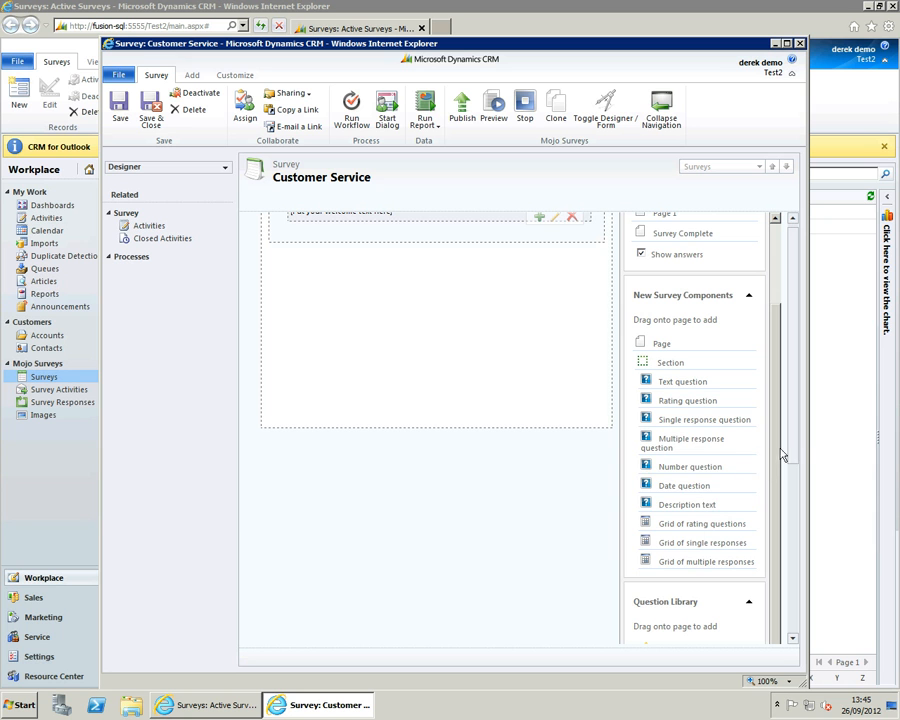
pyautogui.scroll(-3, 794, 437)
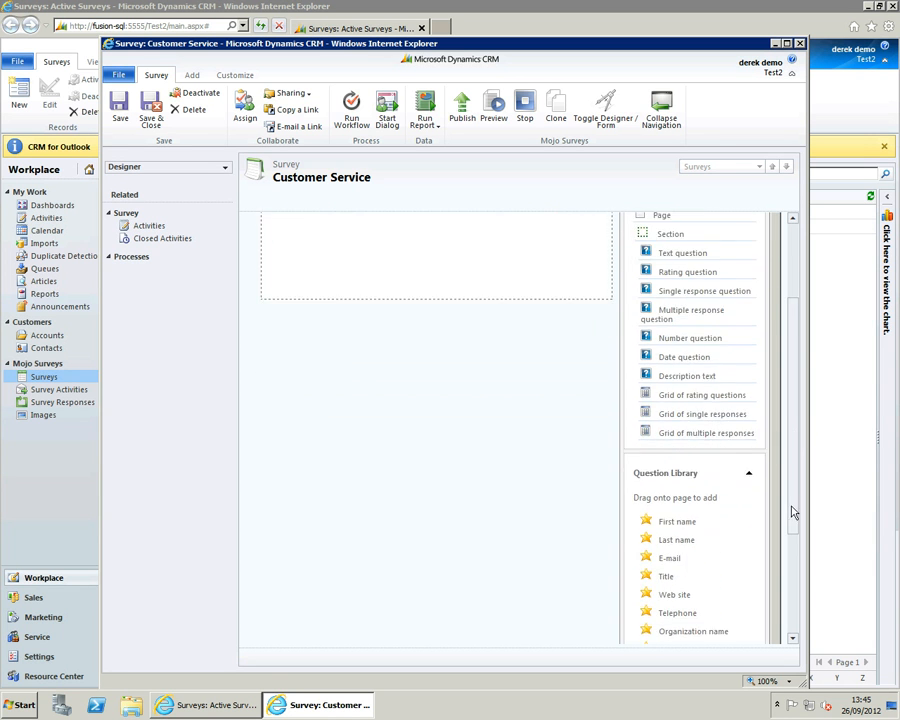
pyautogui.moveTo(792, 528); pyautogui.dragTo(793, 598)
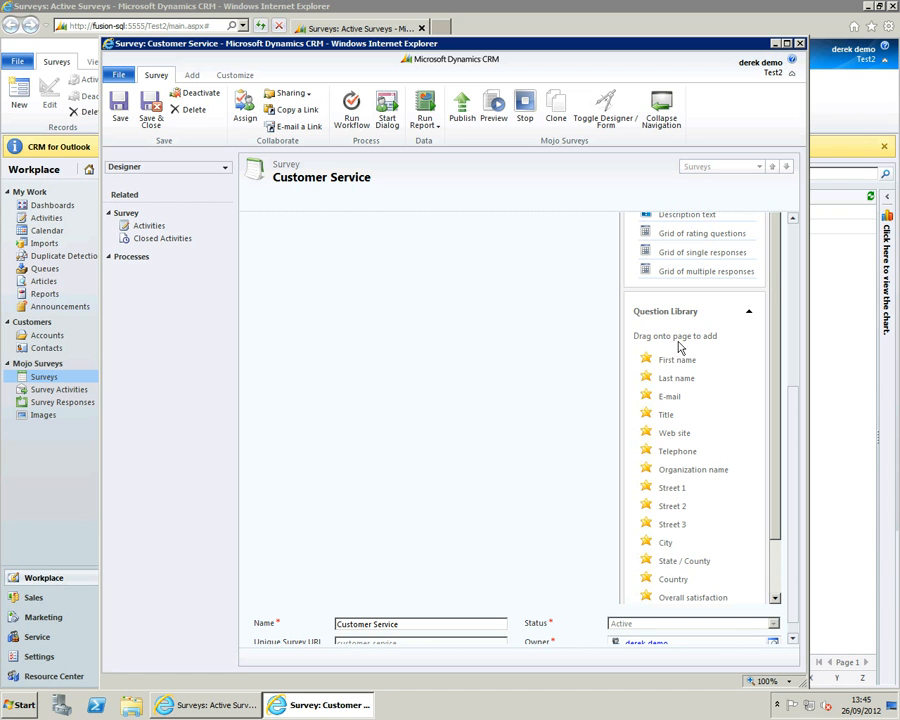
pyautogui.moveTo(797, 418); pyautogui.dragTo(797, 257)
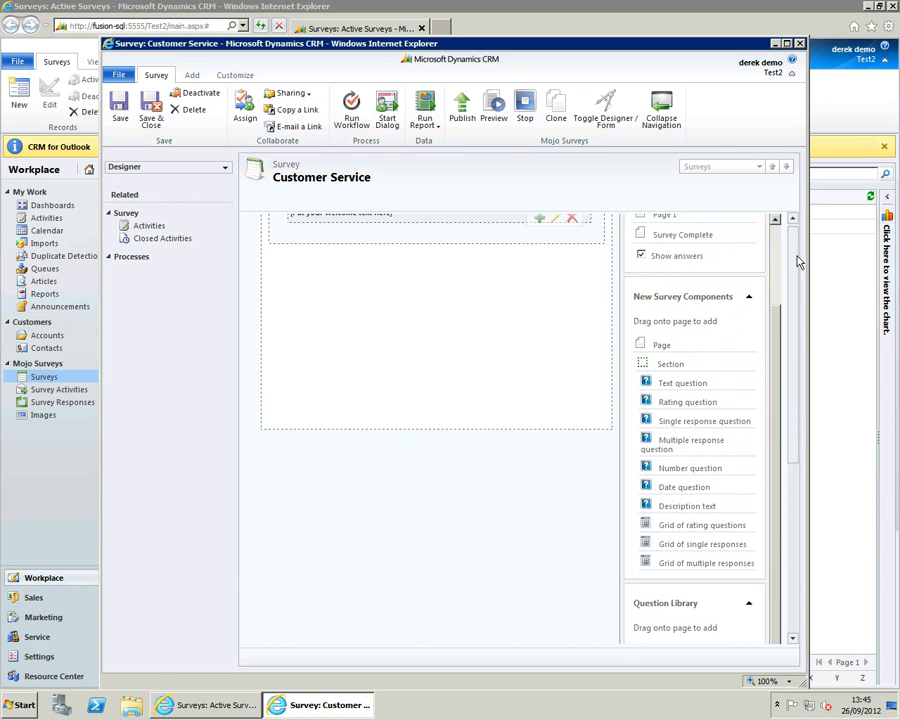
pyautogui.moveTo(777, 342); pyautogui.dragTo(777, 259)
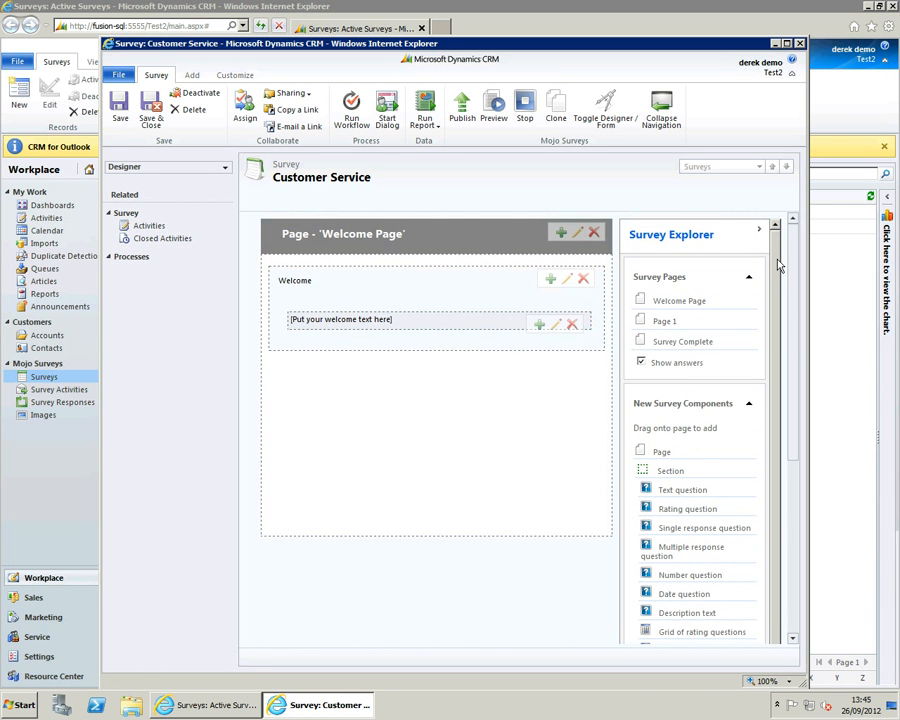
# - Change the section text on the Welcome Page to "2 minutes of your time"
pyautogui.click(569, 282)
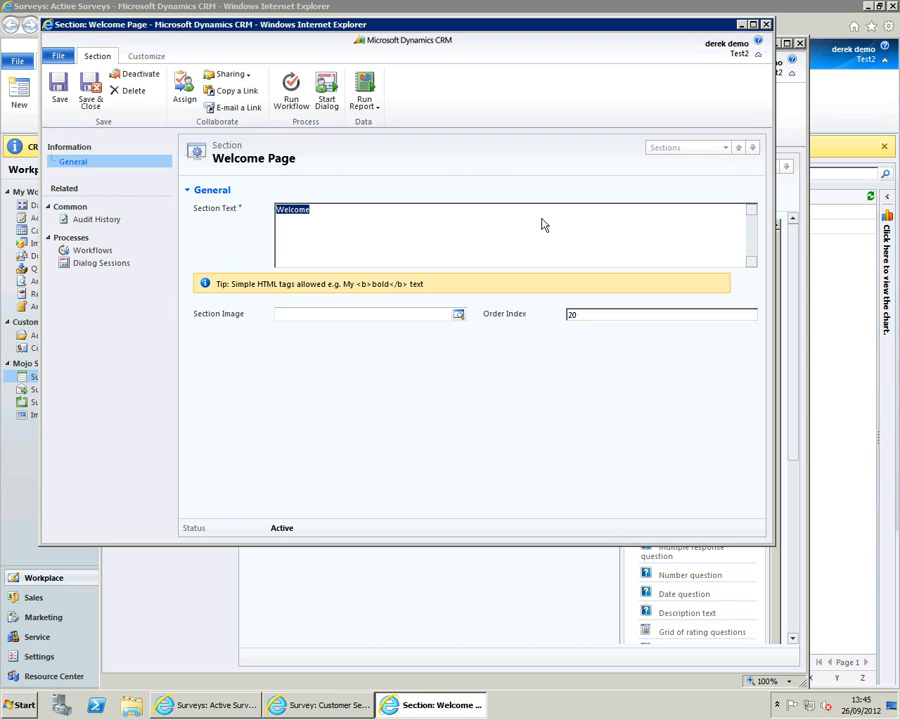
pyautogui.click(409, 209)
pyautogui.moveTo(325, 214); pyautogui.dragTo(279, 214)
pyautogui.write('2 minutes of your time')
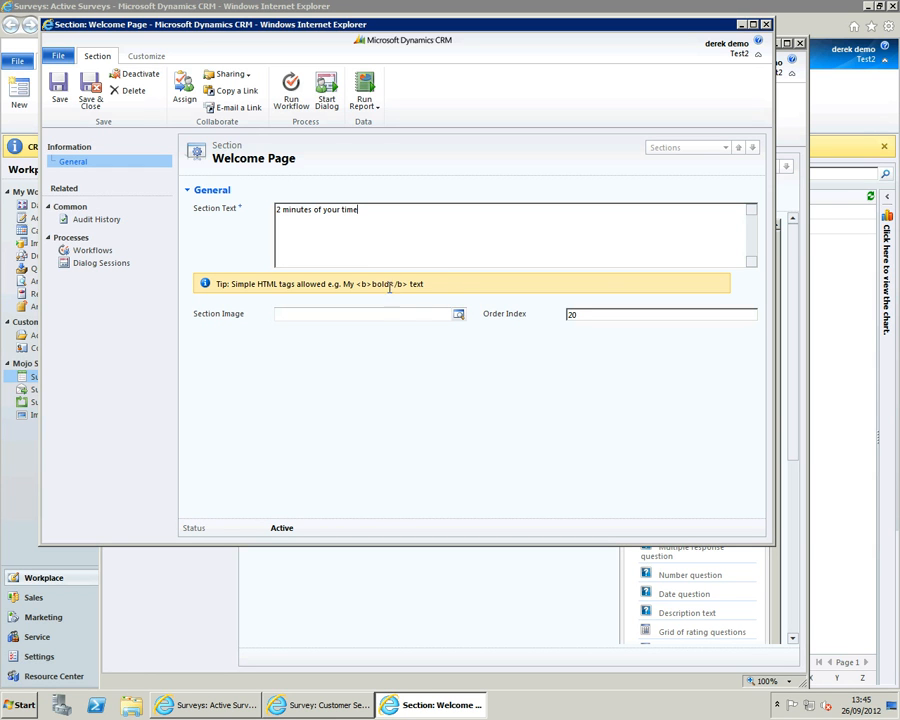
# - Assign the "Amy 3" image to the welcome section, then save and close the section
pyautogui.click(403, 312)
pyautogui.click(457, 314)
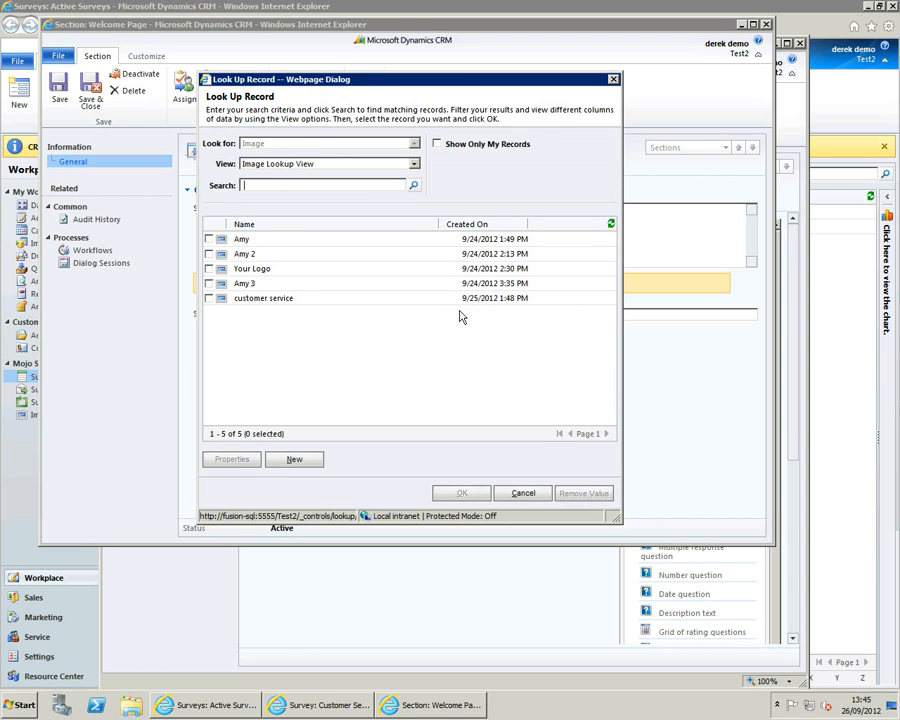
pyautogui.doubleClick(244, 284)
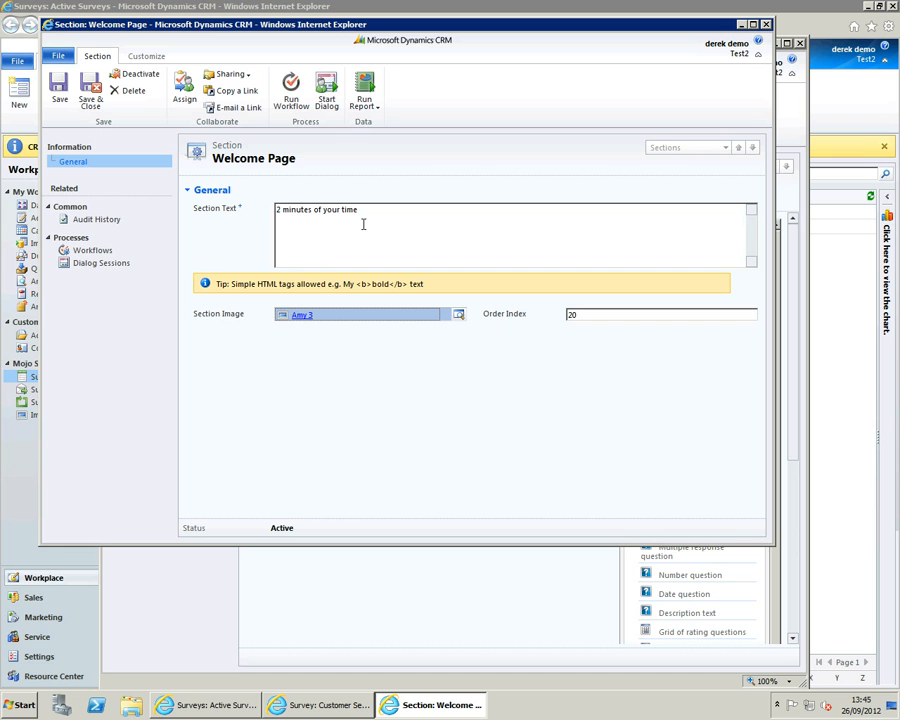
pyautogui.click(89, 97)
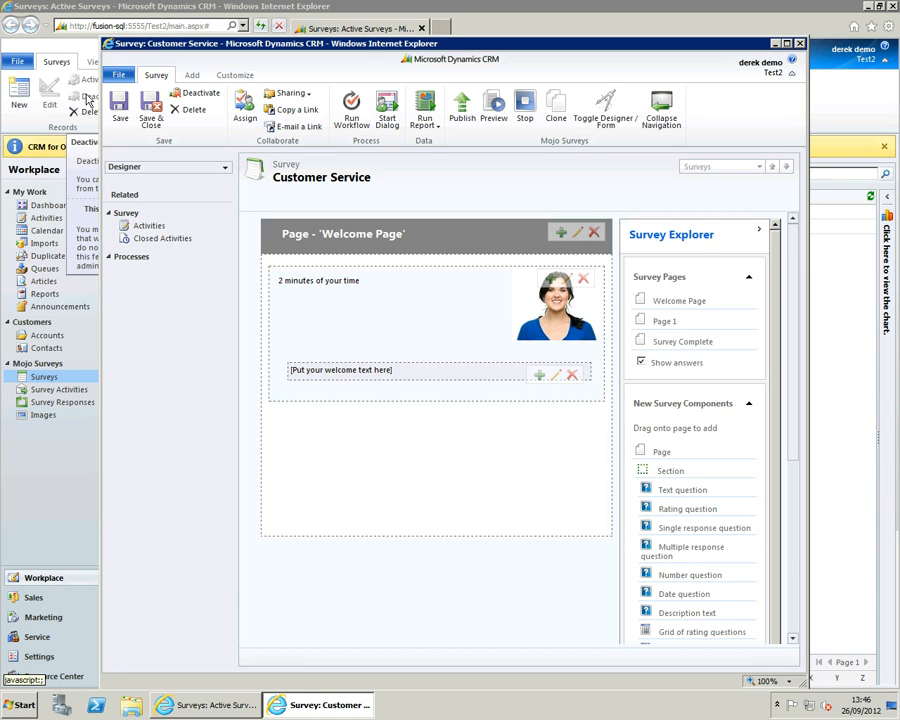
# - Replace the placeholder welcome text with the Fabrikam Customer Service Manager's introduction asking for feedback, and save the question
pyautogui.click(558, 377)
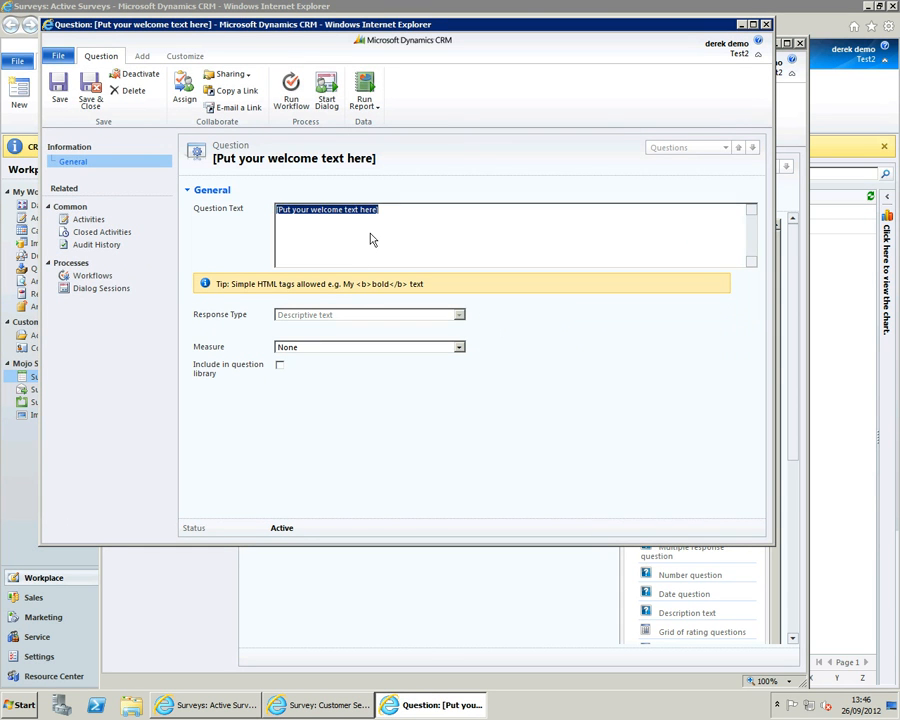
pyautogui.moveTo(405, 216); pyautogui.dragTo(292, 211)
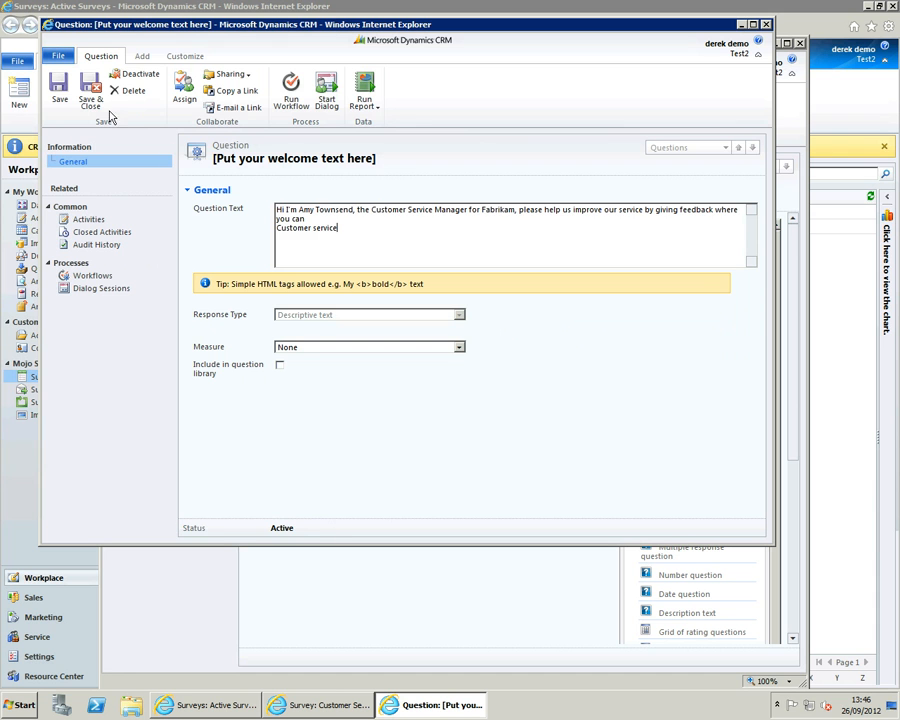
pyautogui.click(90, 98)
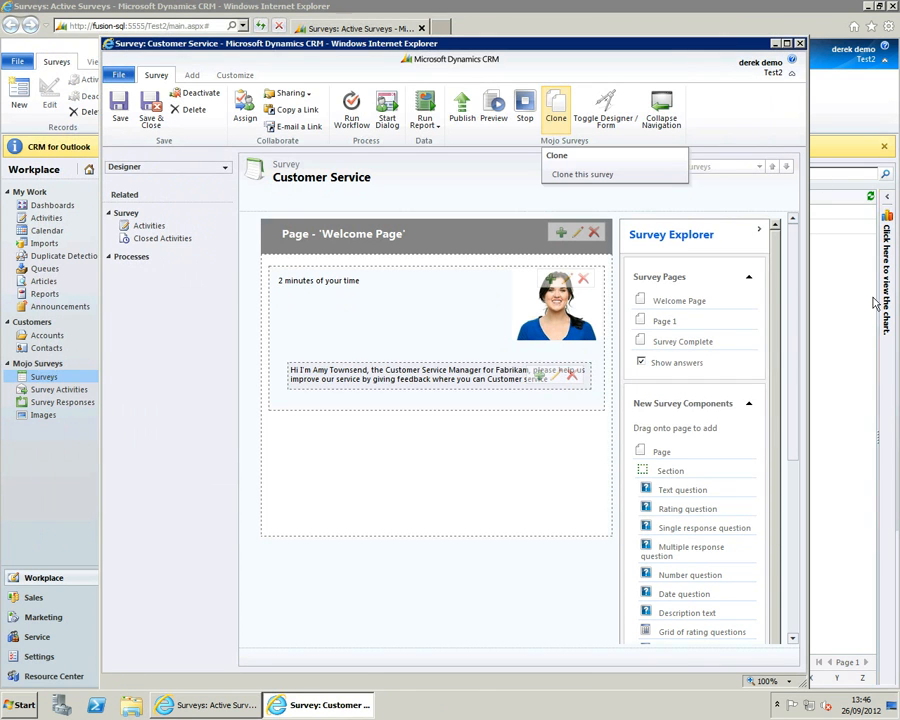
# - Open the section on Page 1 for editing and assign the "customer service" image to it
pyautogui.click(667, 322)
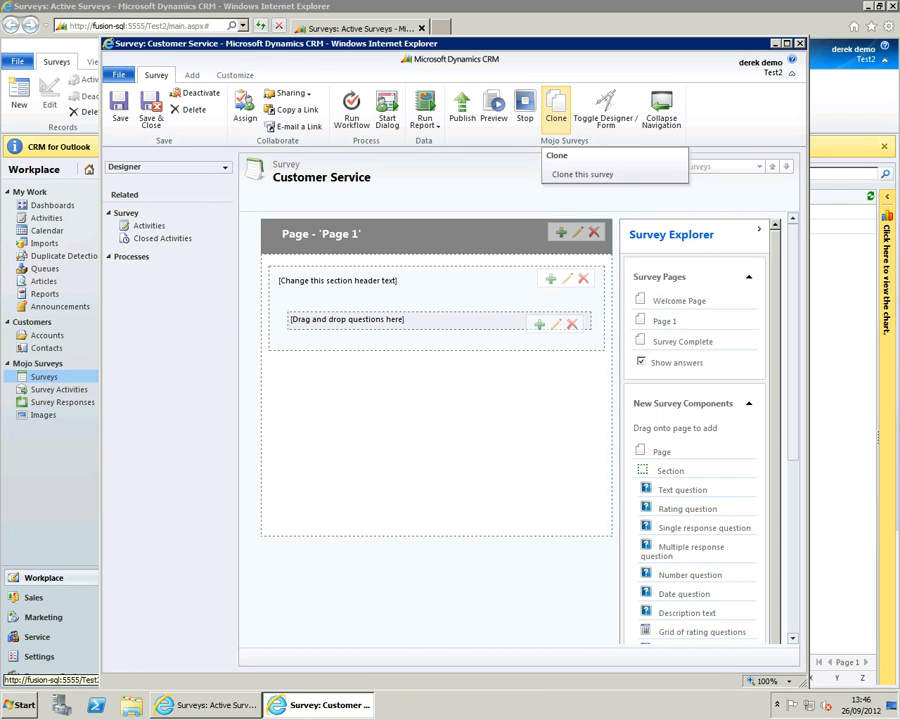
pyautogui.click(567, 280)
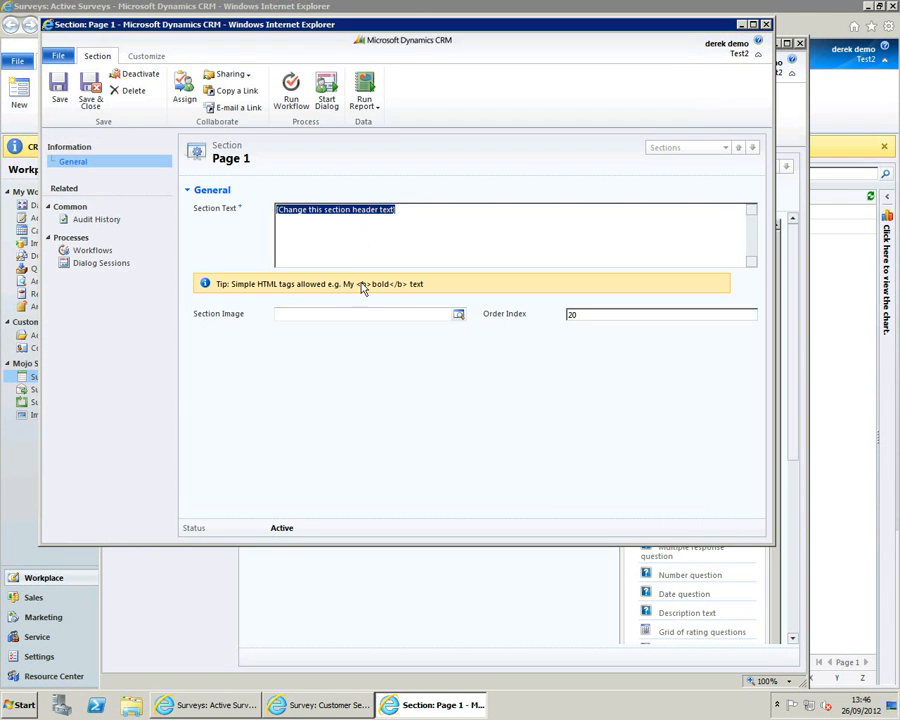
pyautogui.click(336, 313)
pyautogui.click(458, 314)
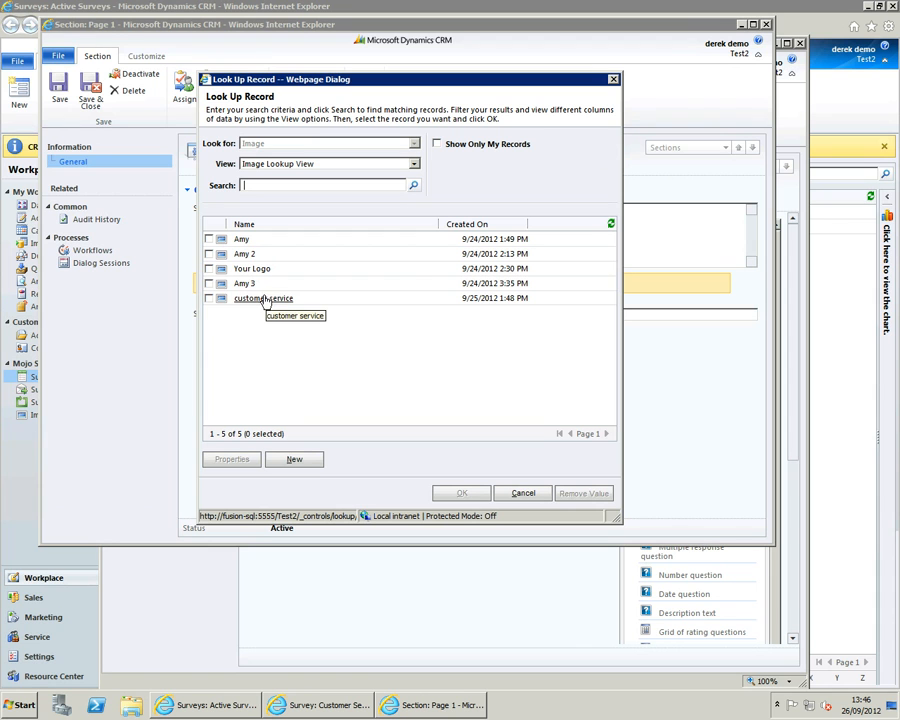
pyautogui.click(263, 299)
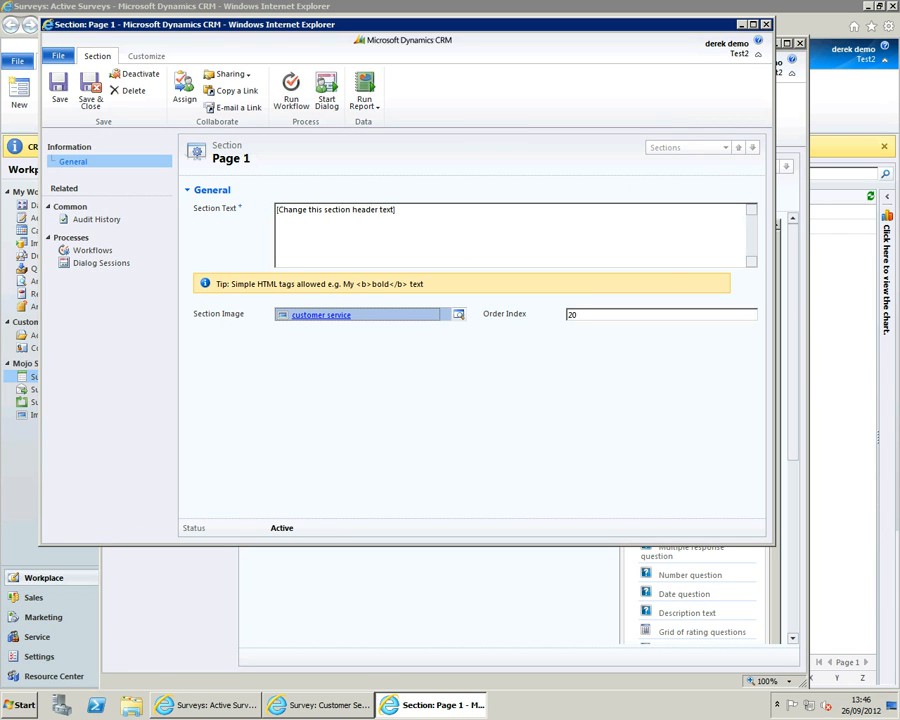
# - Set the Page 1 section text to "Customer service", then save and close the section
pyautogui.moveTo(408, 212); pyautogui.dragTo(210, 202)
pyautogui.write('Customer service')
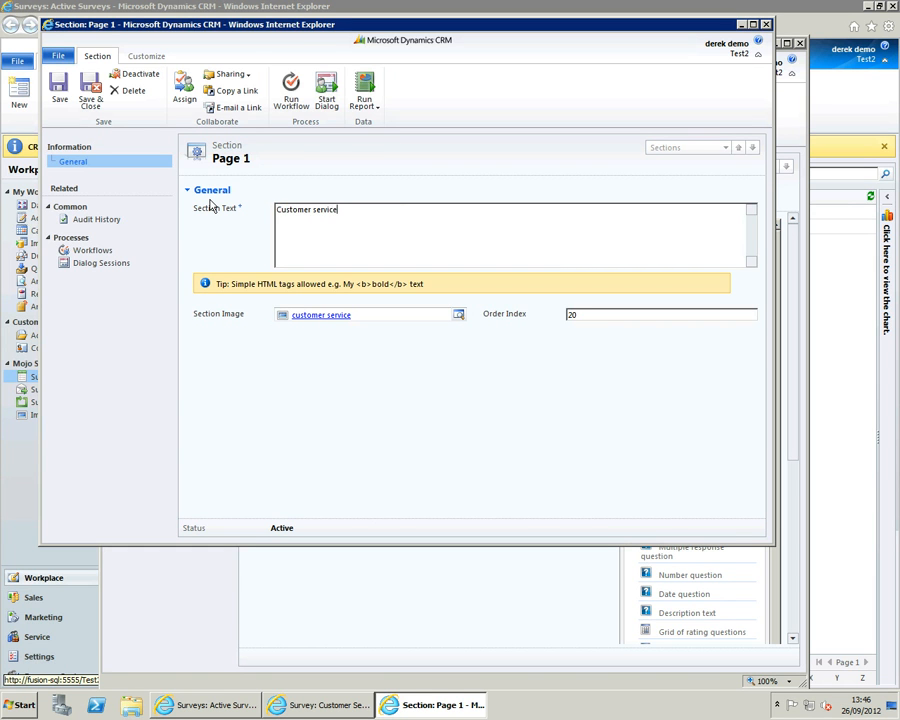
pyautogui.click(92, 100)
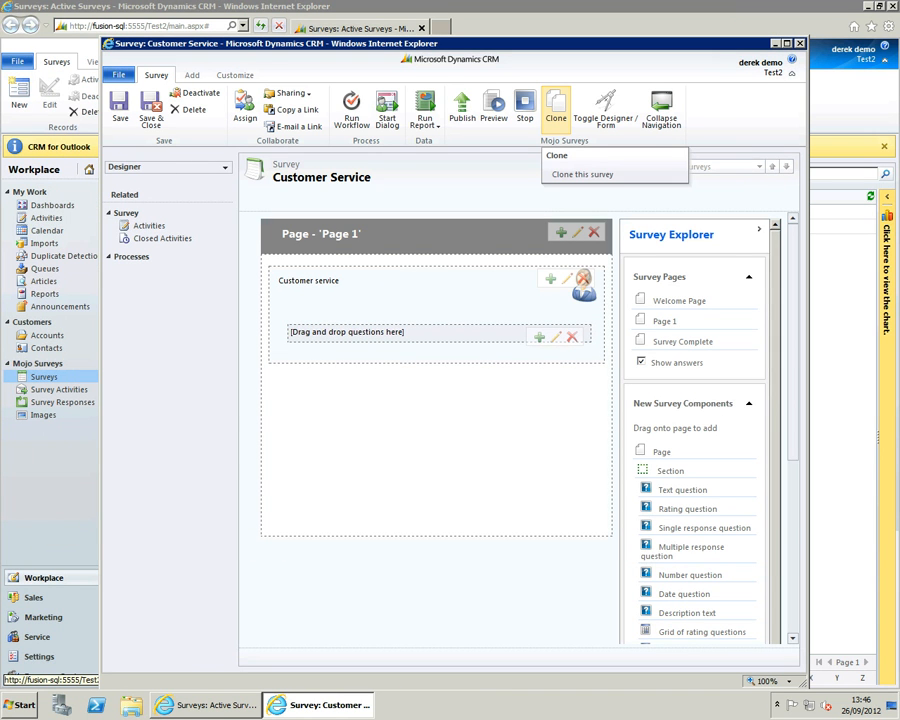
# - Add a text question "Who did you speak to yesterday?" to the Customer service section and save it
pyautogui.moveTo(668, 497); pyautogui.dragTo(382, 316)
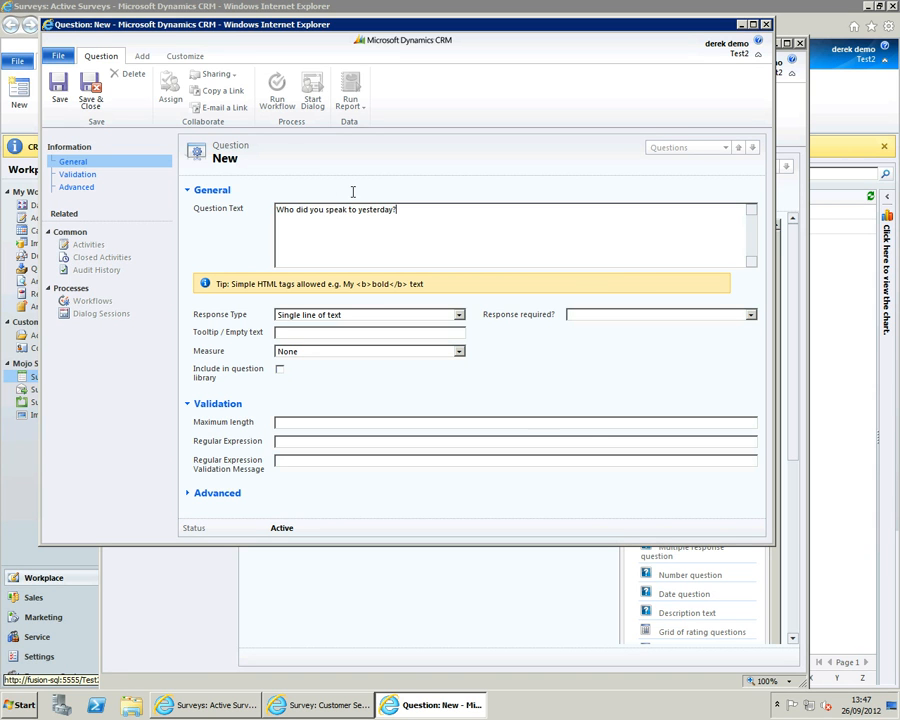
pyautogui.click(588, 320)
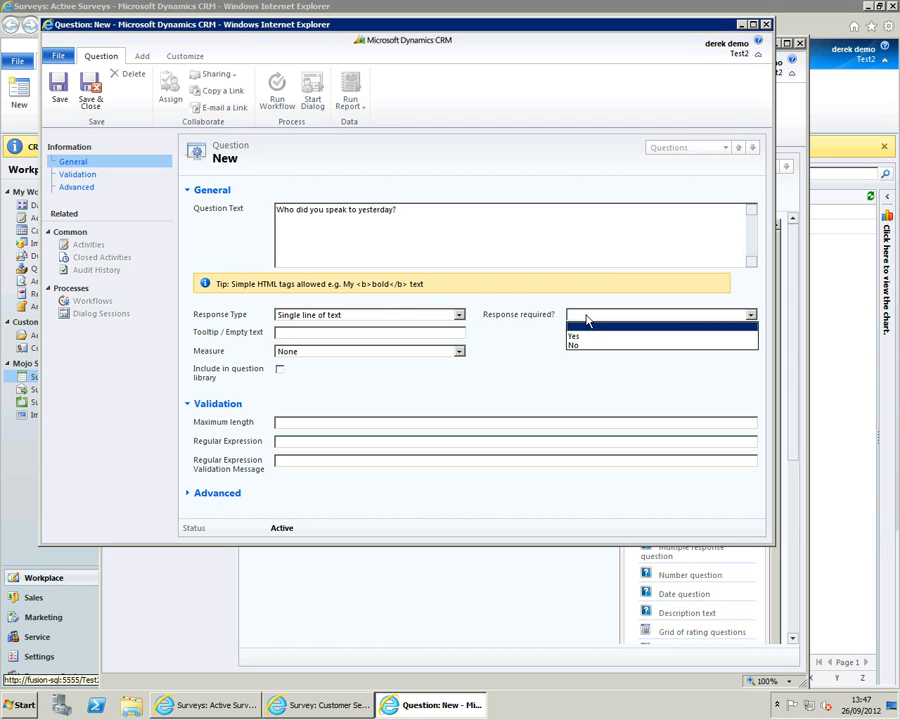
pyautogui.click(588, 320)
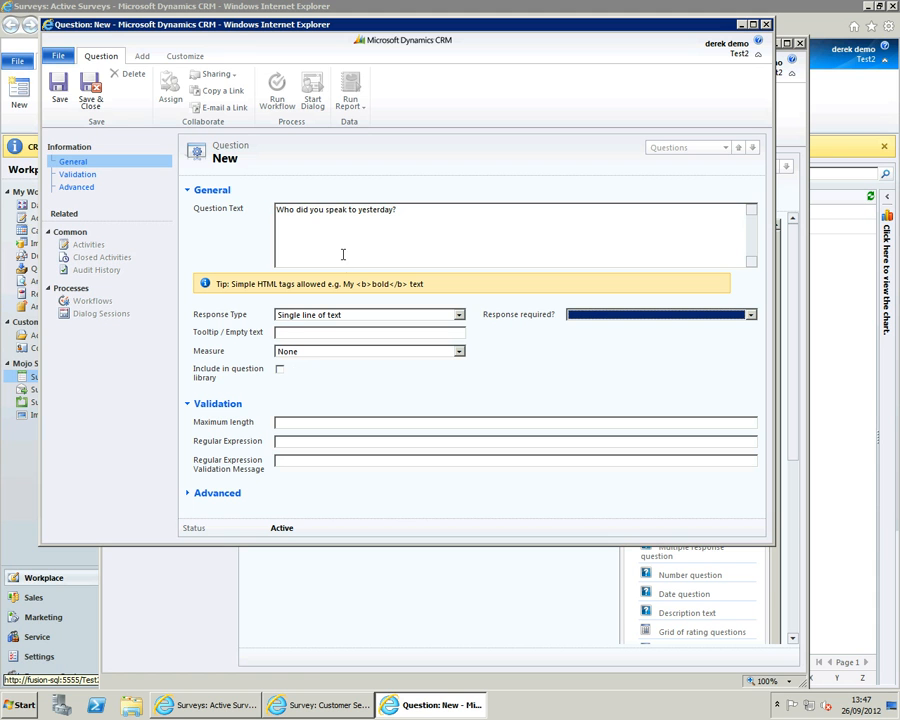
pyautogui.click(297, 422)
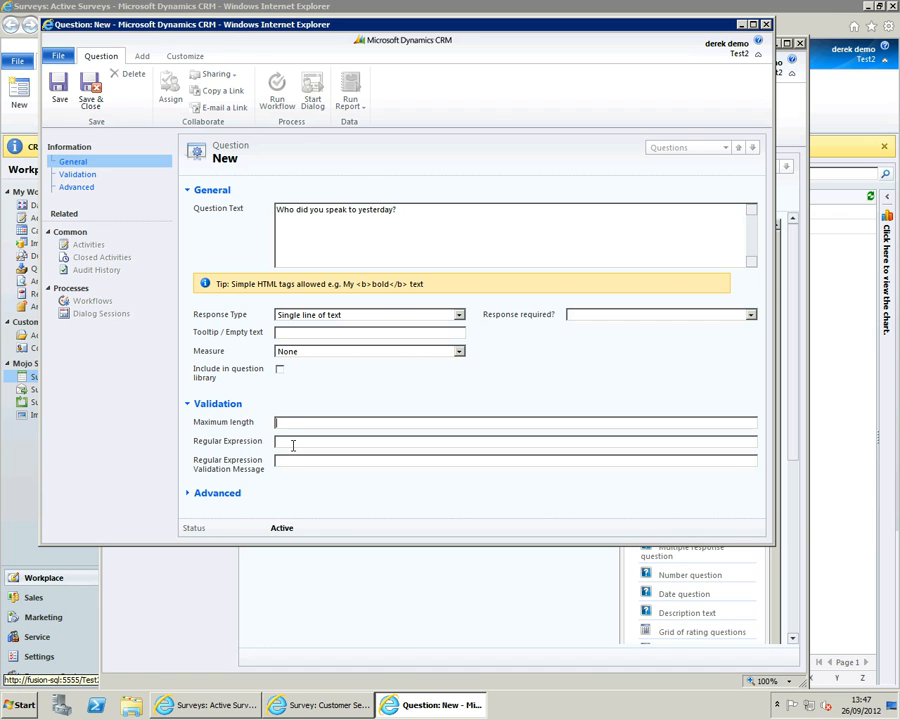
pyautogui.click(91, 94)
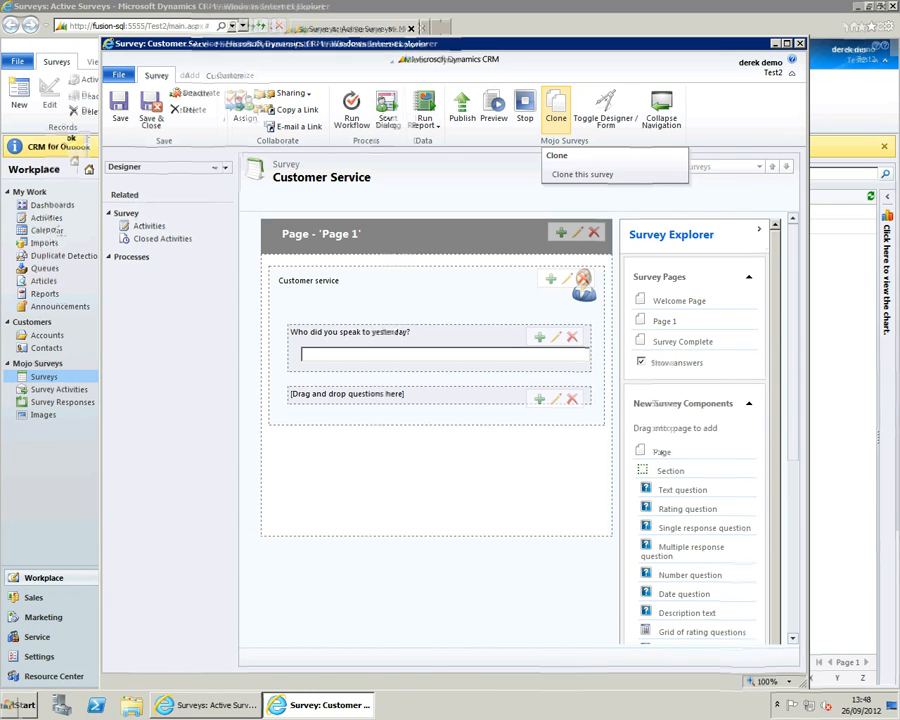
# - Add a single response question below the first question on Page 1, with the text "Would you prefer us to contact you via"
pyautogui.moveTo(792, 385); pyautogui.dragTo(792, 391)
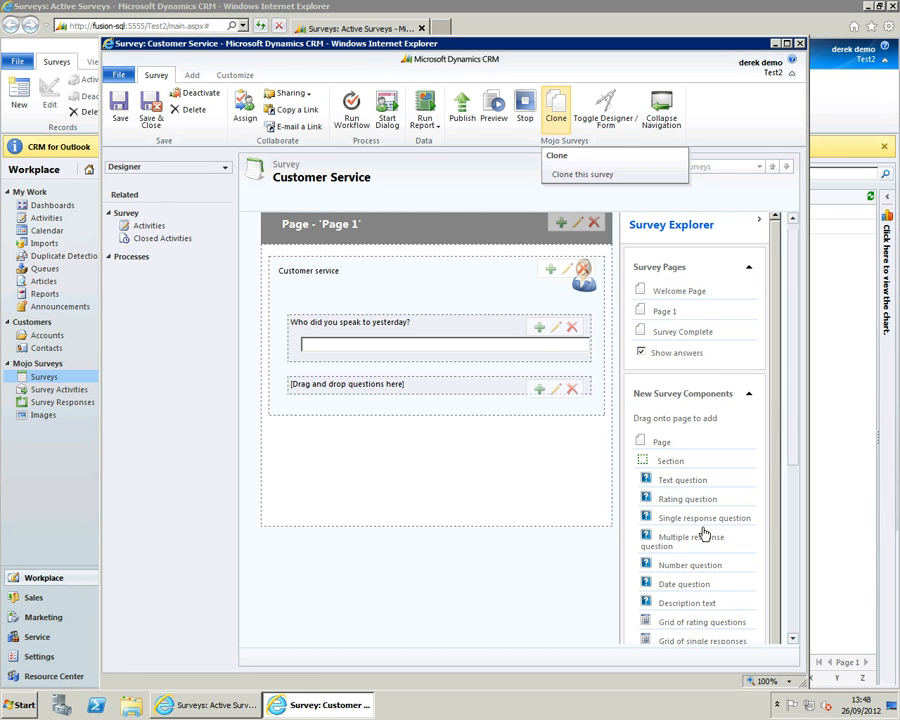
pyautogui.moveTo(705, 525); pyautogui.dragTo(390, 372)
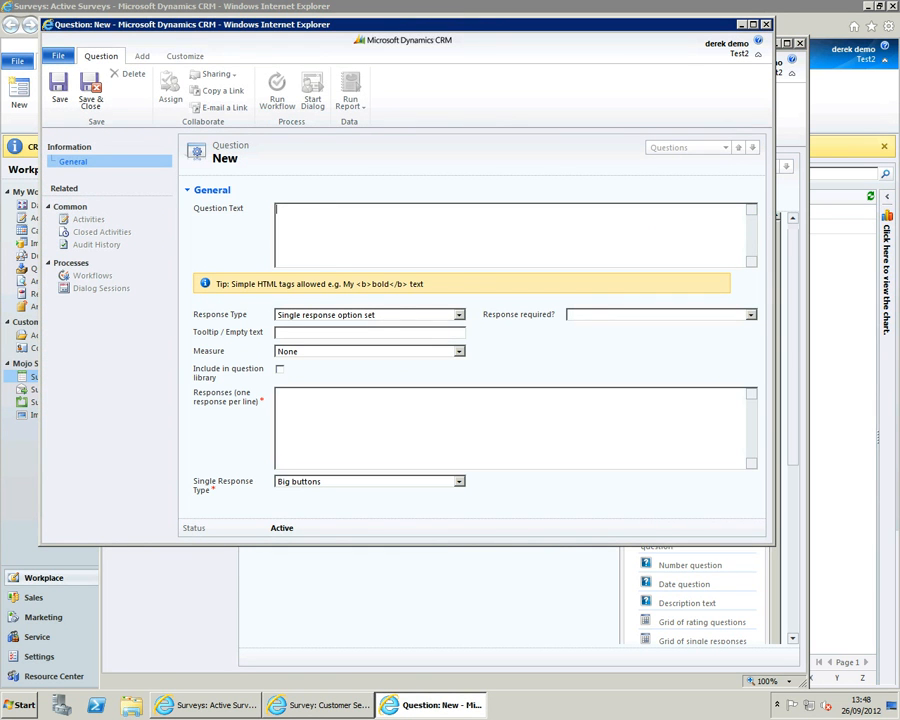
pyautogui.write('Would you prefer us to contact you via')
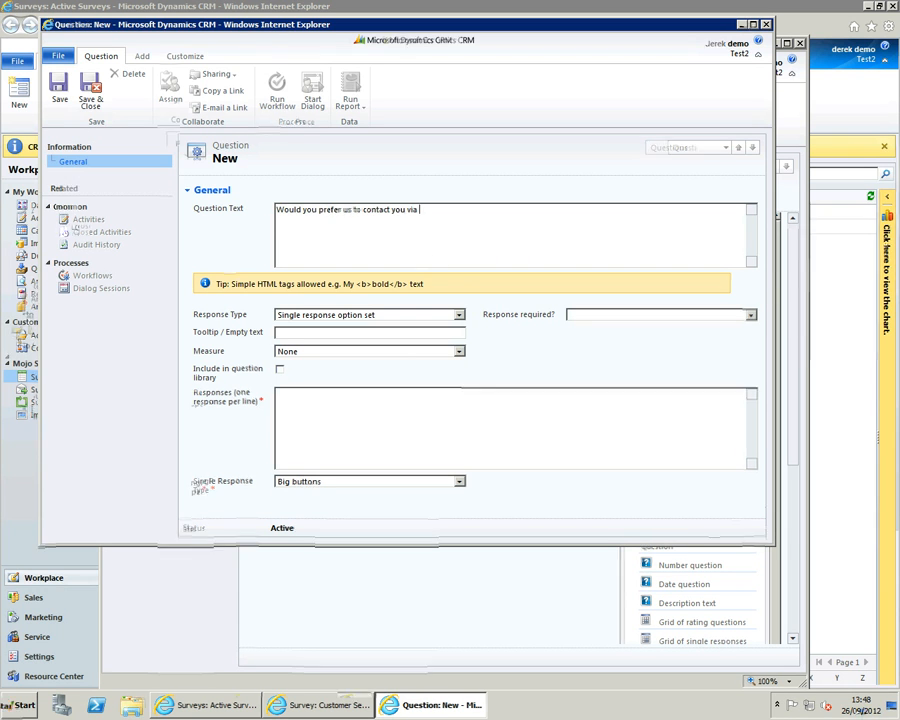
# - Enter the responses Any, E-mail, Phone, Fax and Mail, keep the response type as Big buttons, and save the question
pyautogui.click(341, 428)
pyautogui.write('Any E-mail Phone Fax Mail')
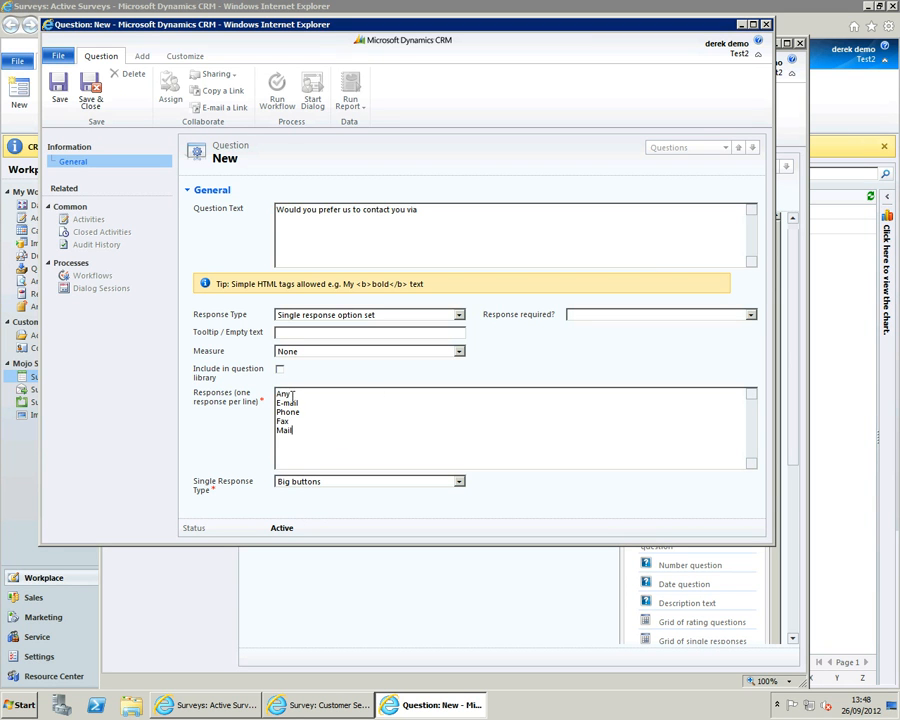
pyautogui.click(316, 484)
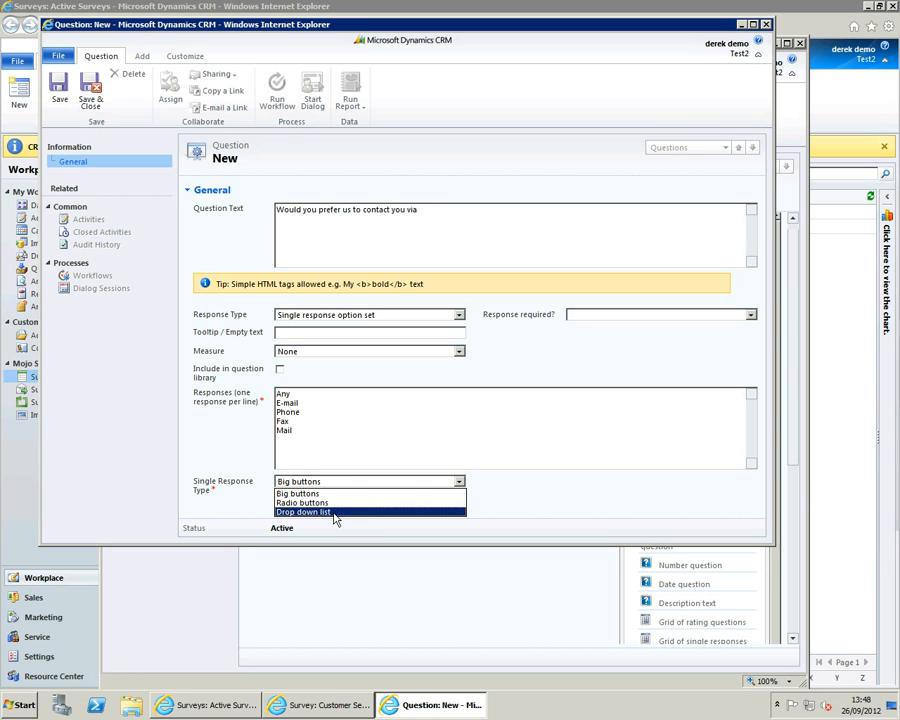
pyautogui.click(316, 482)
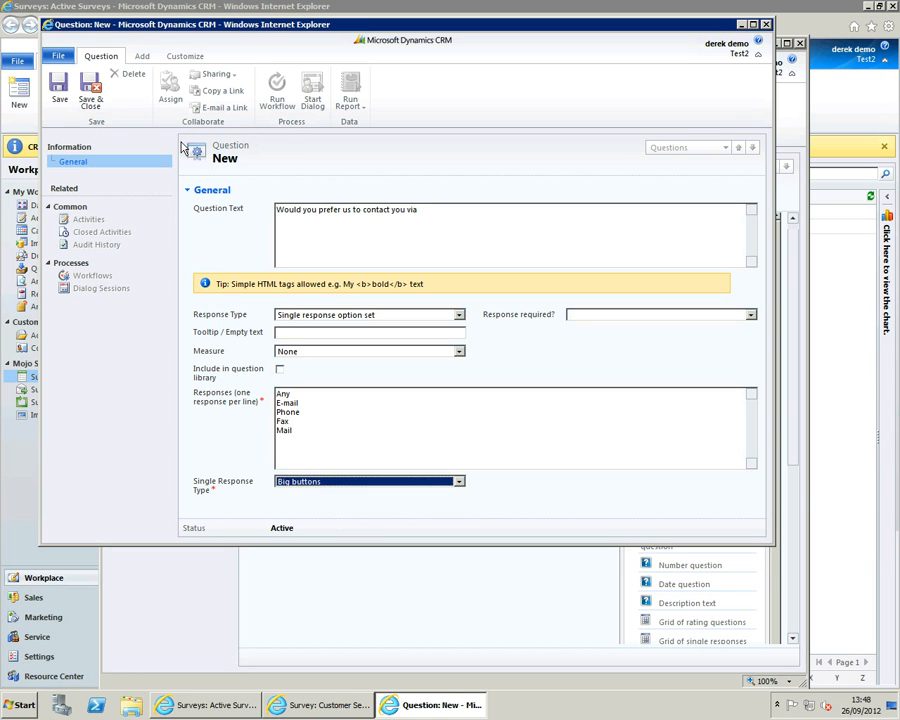
pyautogui.click(90, 90)
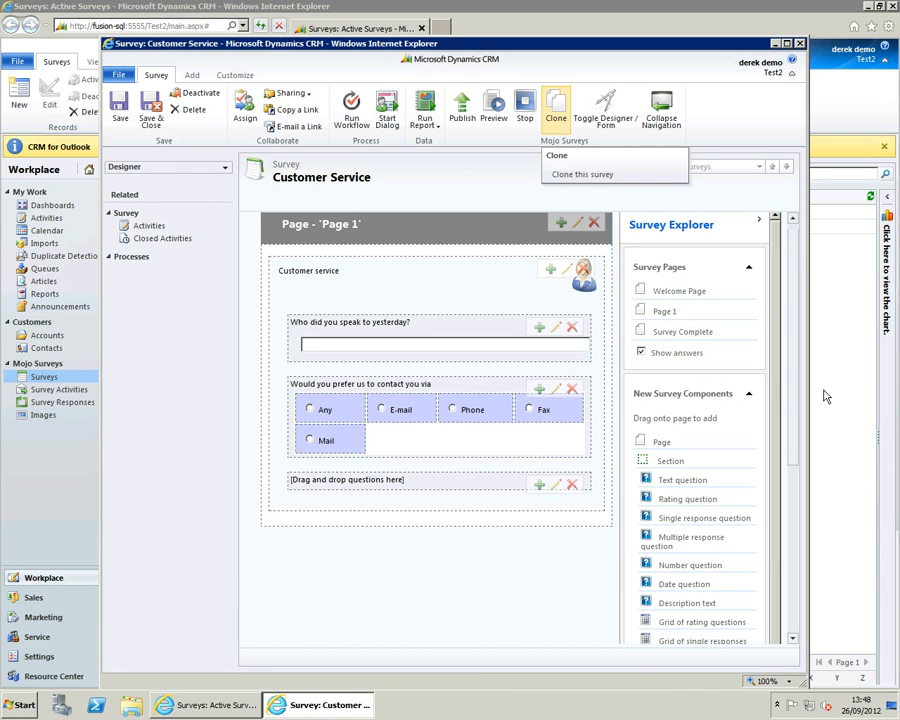
# - Delete the empty question group on Page 1 and add a rating question "Overall, how satisfied are you with the service we provide?" in its place
pyautogui.click(574, 487)
pyautogui.click(510, 392)
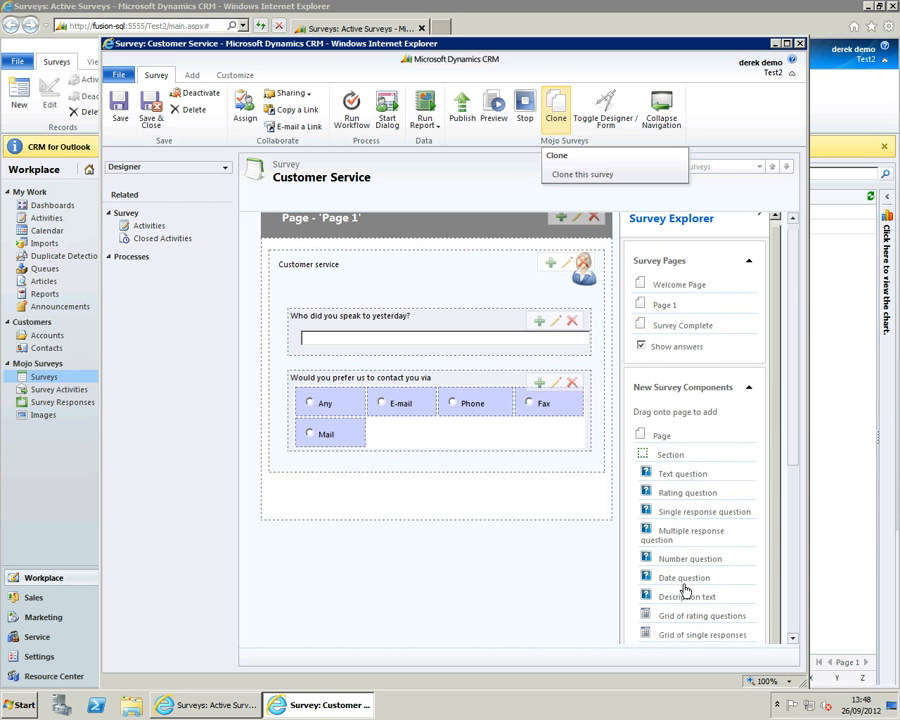
pyautogui.moveTo(681, 494); pyautogui.dragTo(404, 458)
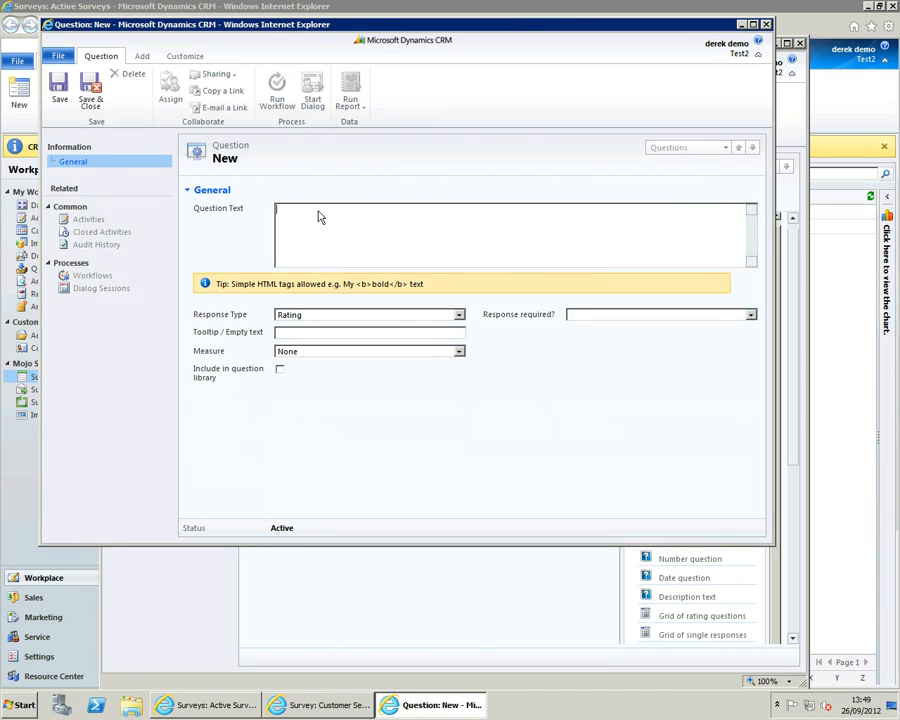
pyautogui.write('Overall, how satisfied are you with the service we provide?')
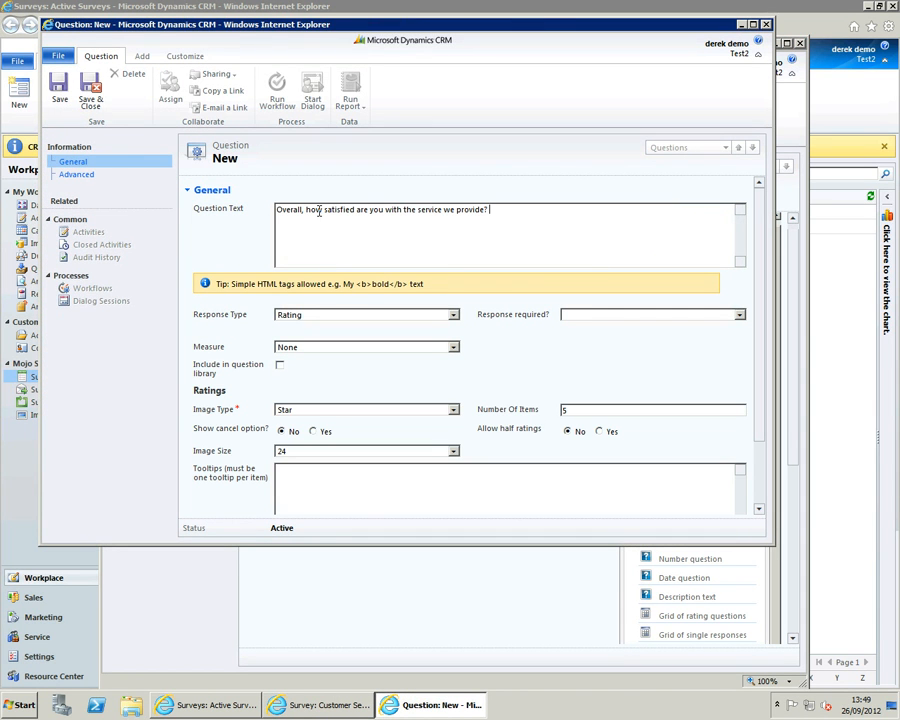
# - Set the question's measure to Satisfaction Rating 1, keep the Star image type, allow half ratings, and save and close the question
pyautogui.click(453, 348)
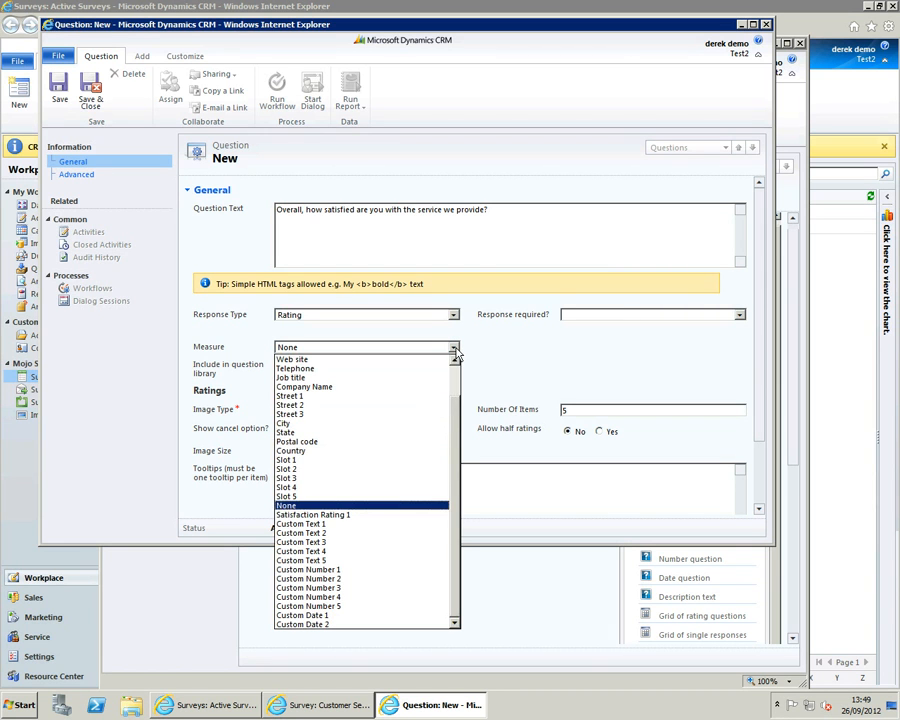
pyautogui.click(325, 518)
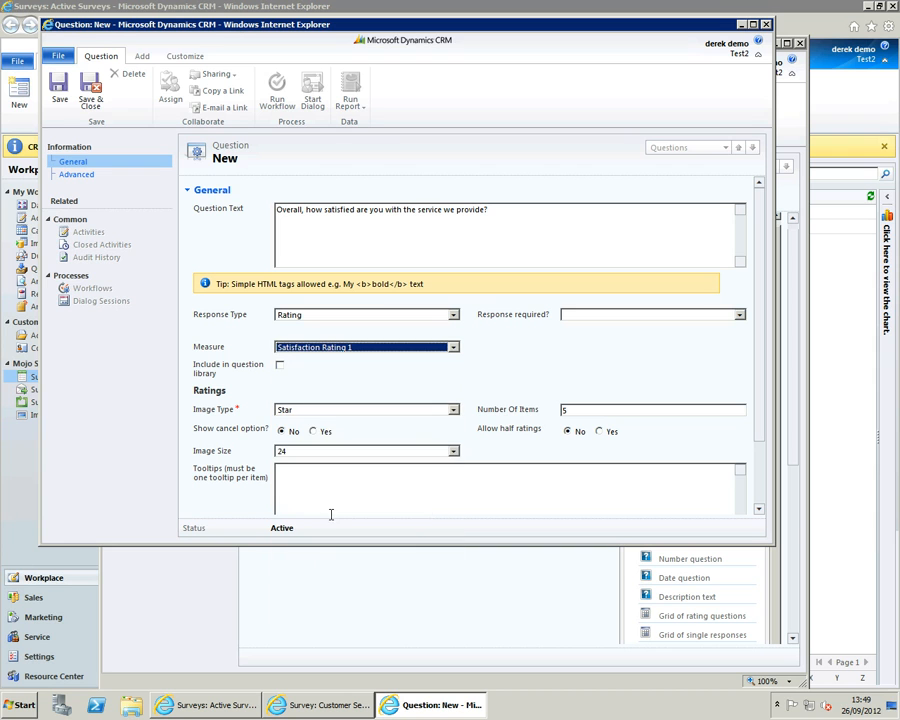
pyautogui.click(345, 411)
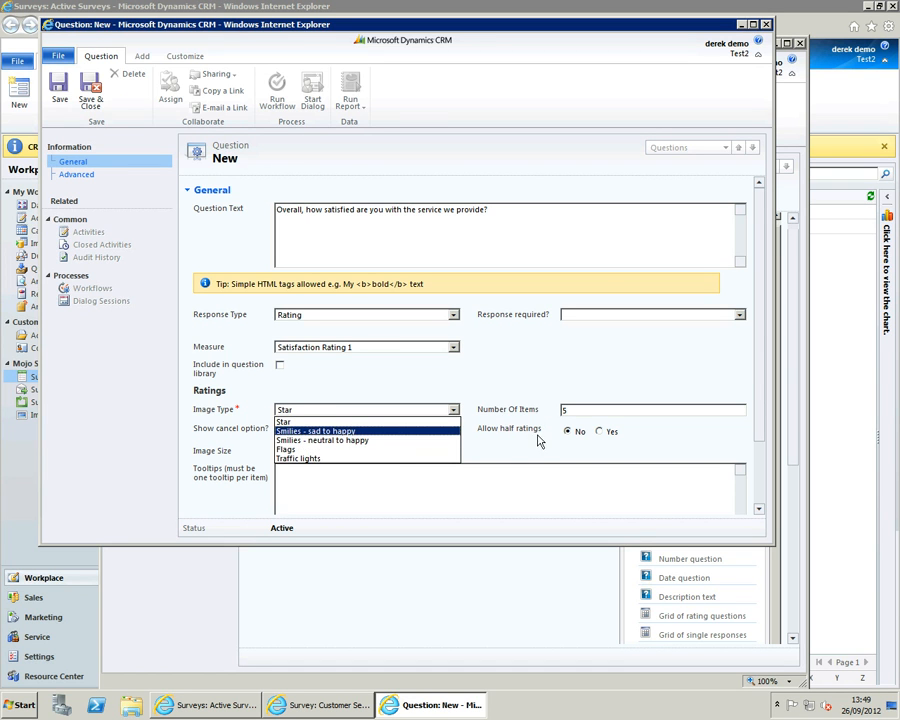
pyautogui.click(310, 421)
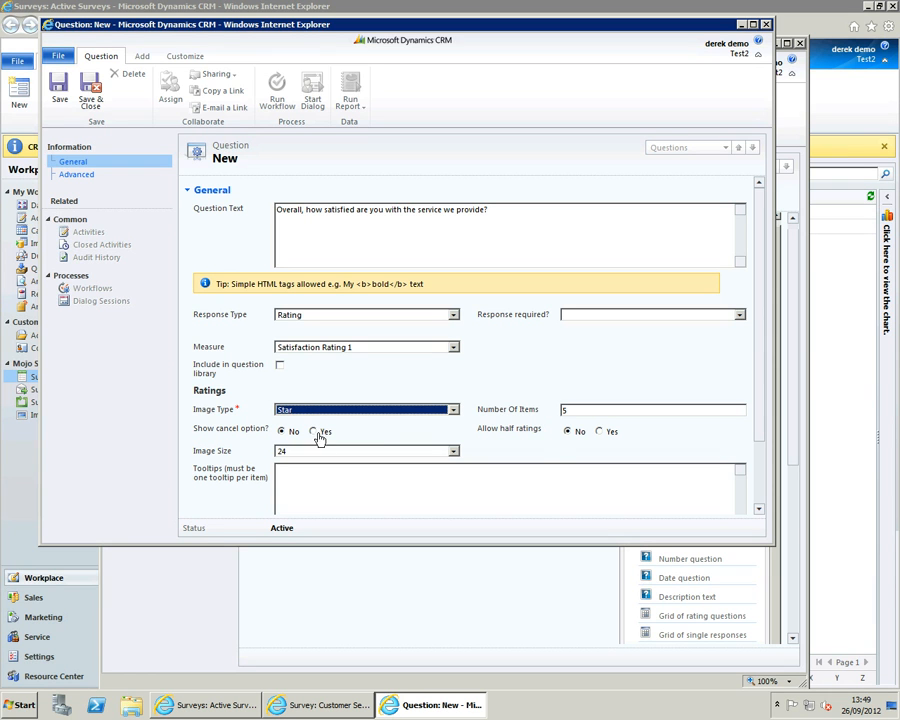
pyautogui.click(599, 431)
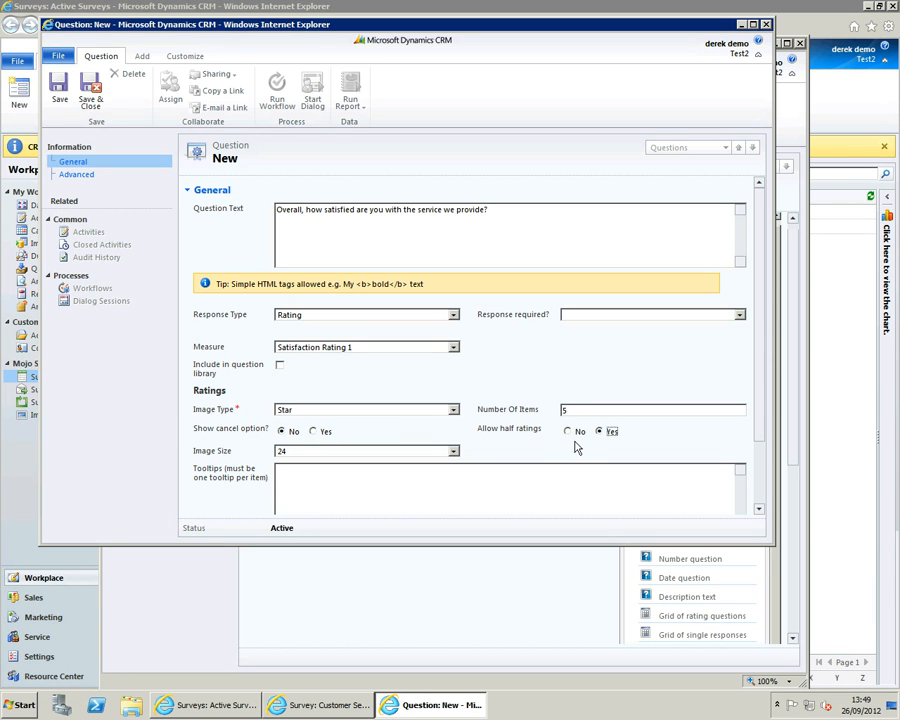
pyautogui.click(90, 92)
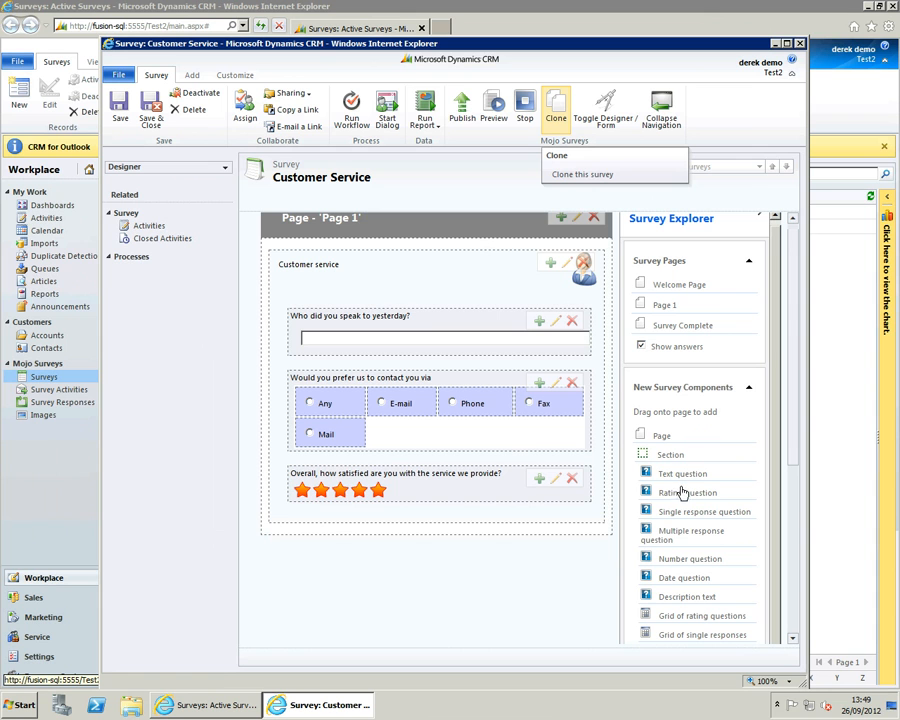
# - Add and save a rating question "How likely are you to recommend our service to a friend or colleague?" with image type Smilies - neutral to happy
pyautogui.moveTo(680, 496); pyautogui.dragTo(414, 509)
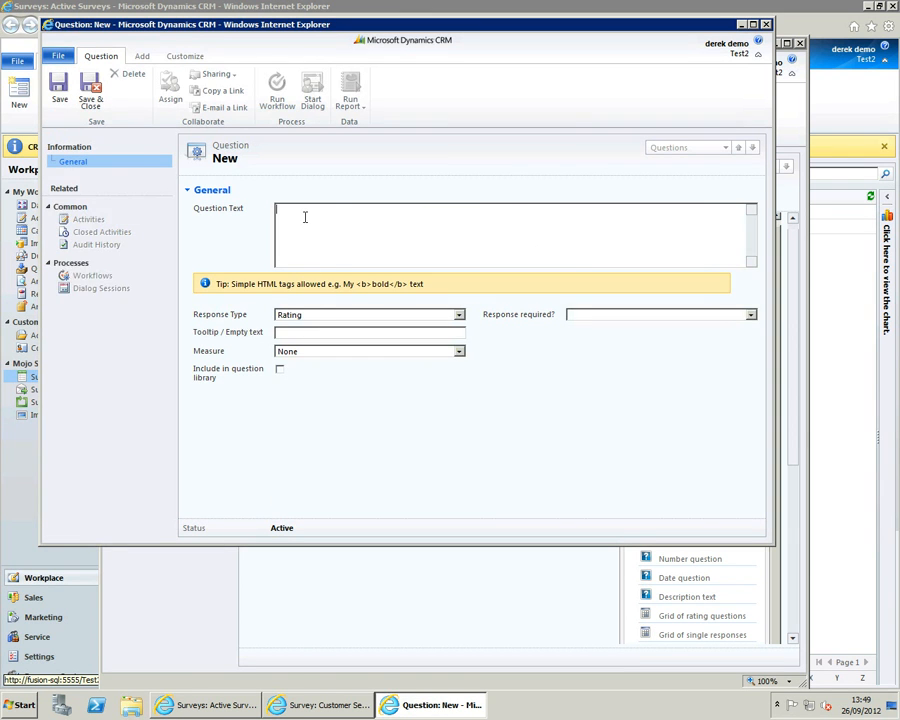
pyautogui.write('How likely are you to recommend our service to a friend or colleague?')
pyautogui.click(310, 316)
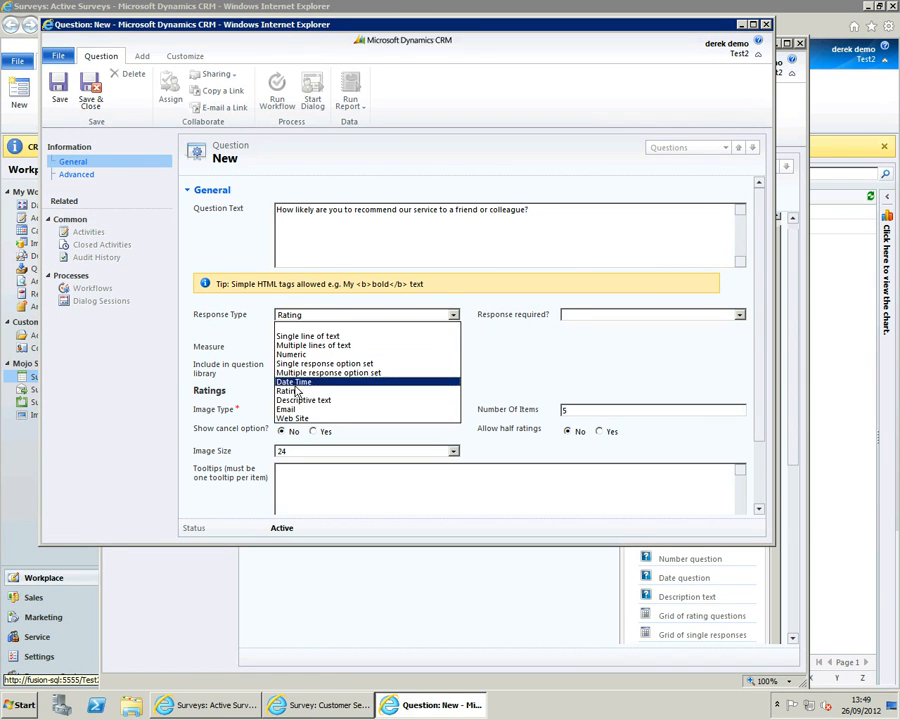
pyautogui.click(294, 391)
pyautogui.click(297, 410)
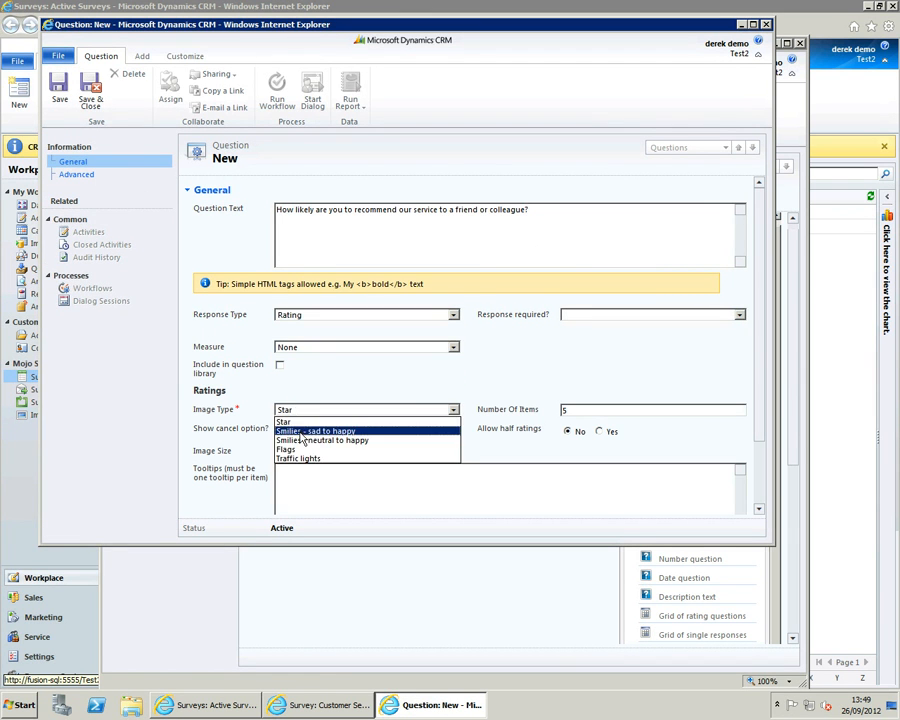
pyautogui.click(304, 431)
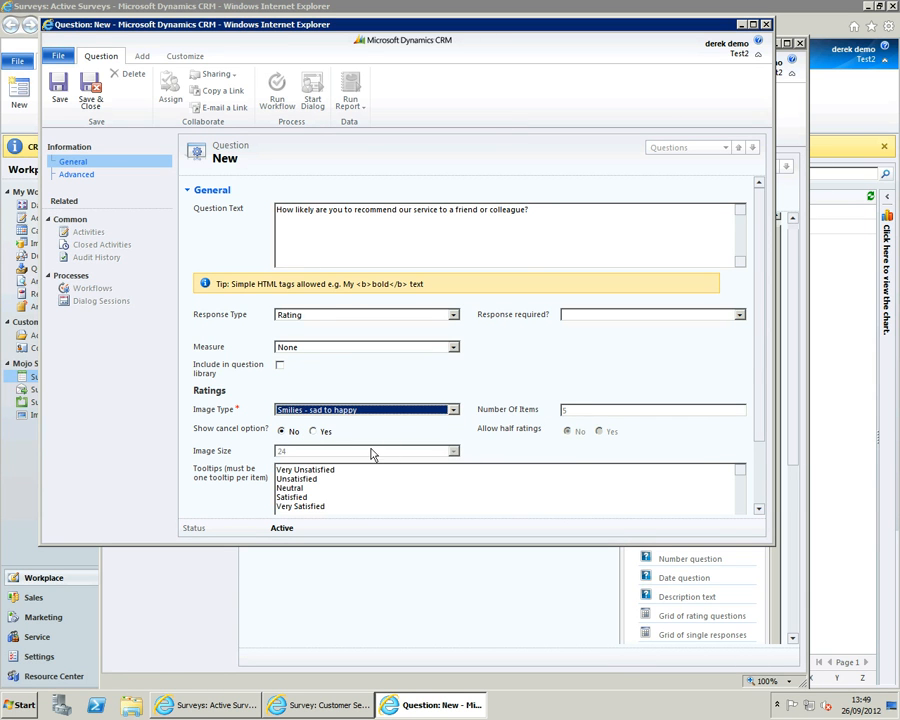
pyautogui.click(325, 416)
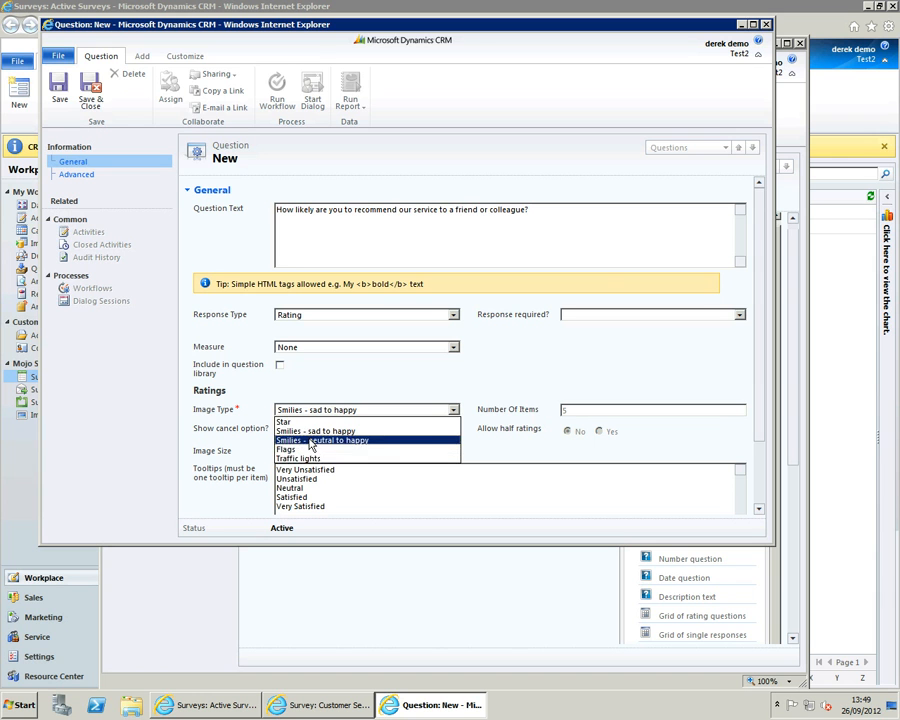
pyautogui.click(312, 440)
pyautogui.click(90, 95)
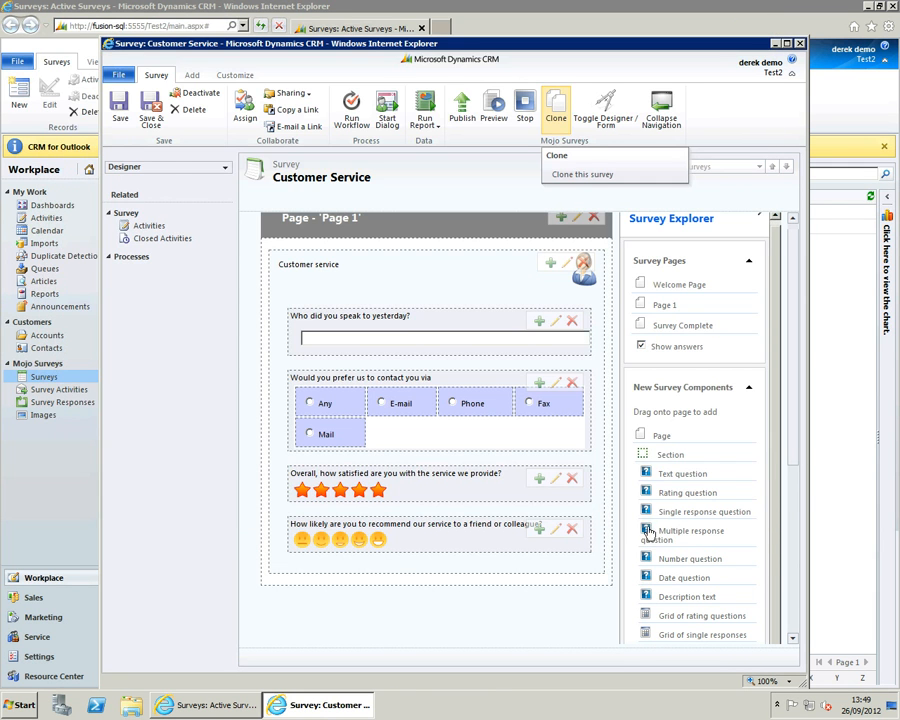
# - Add and save a rating question "Overall how would you score the service for value for money?" with image type Smilies - sad to happy
pyautogui.moveTo(684, 494); pyautogui.dragTo(354, 559)
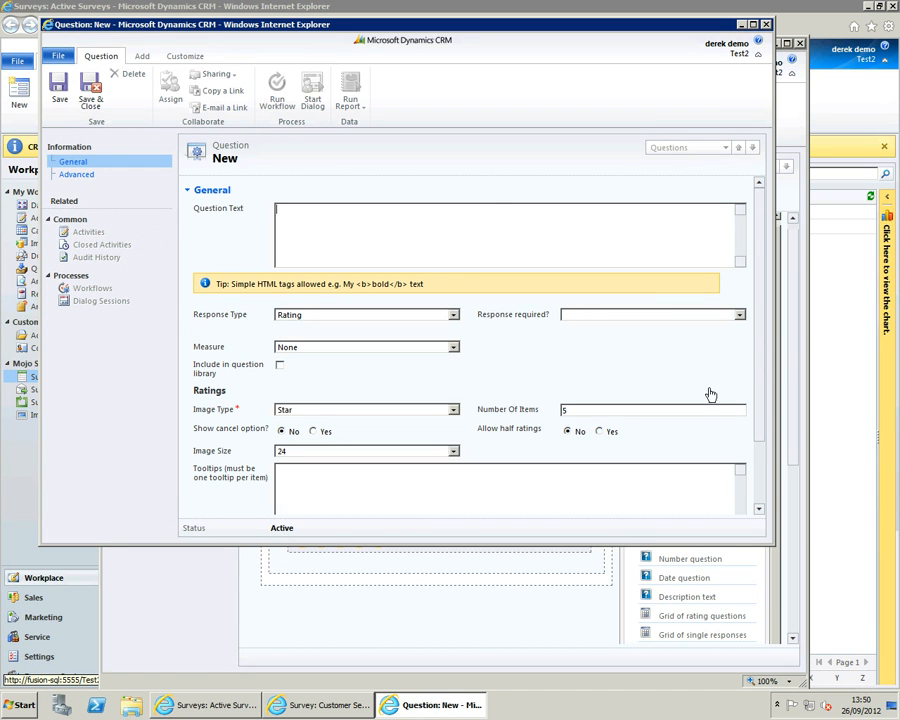
pyautogui.write('Overall how would you score the service for value for money?')
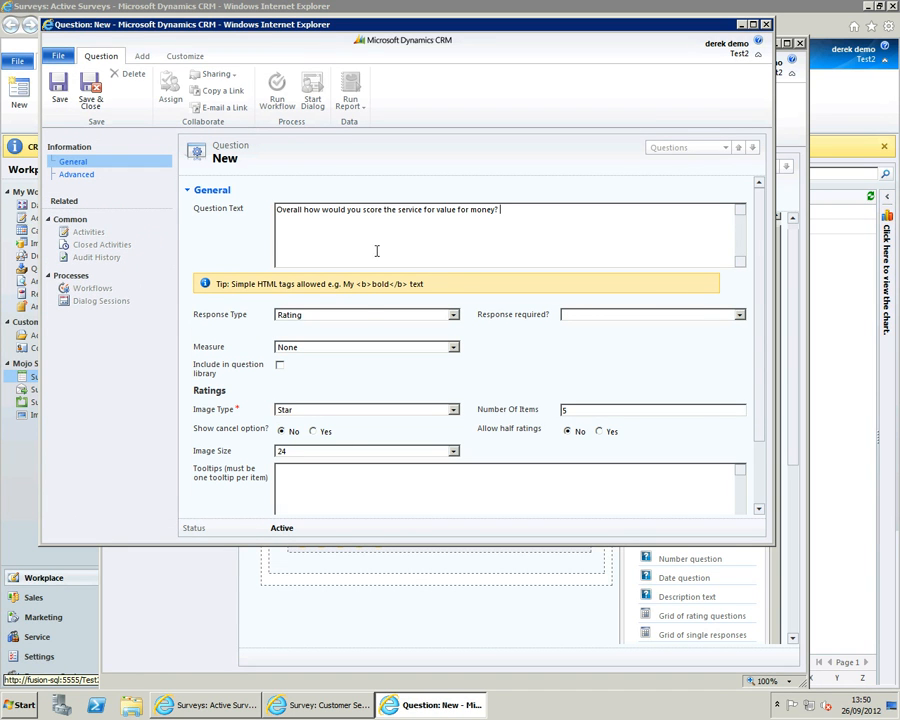
pyautogui.click(307, 451)
pyautogui.click(307, 451)
pyautogui.click(308, 411)
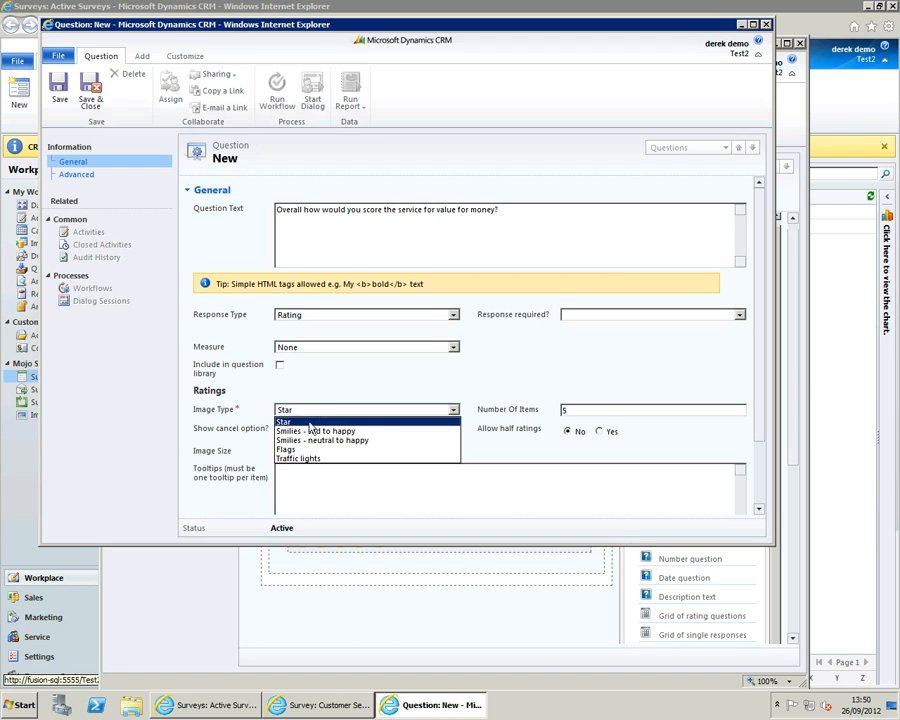
pyautogui.click(318, 434)
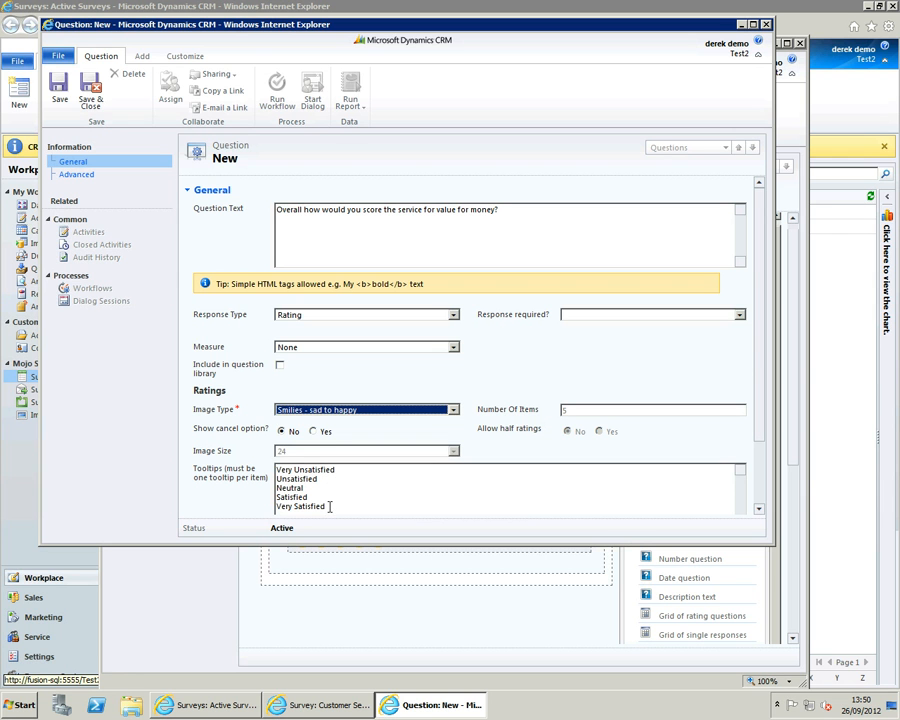
pyautogui.click(96, 98)
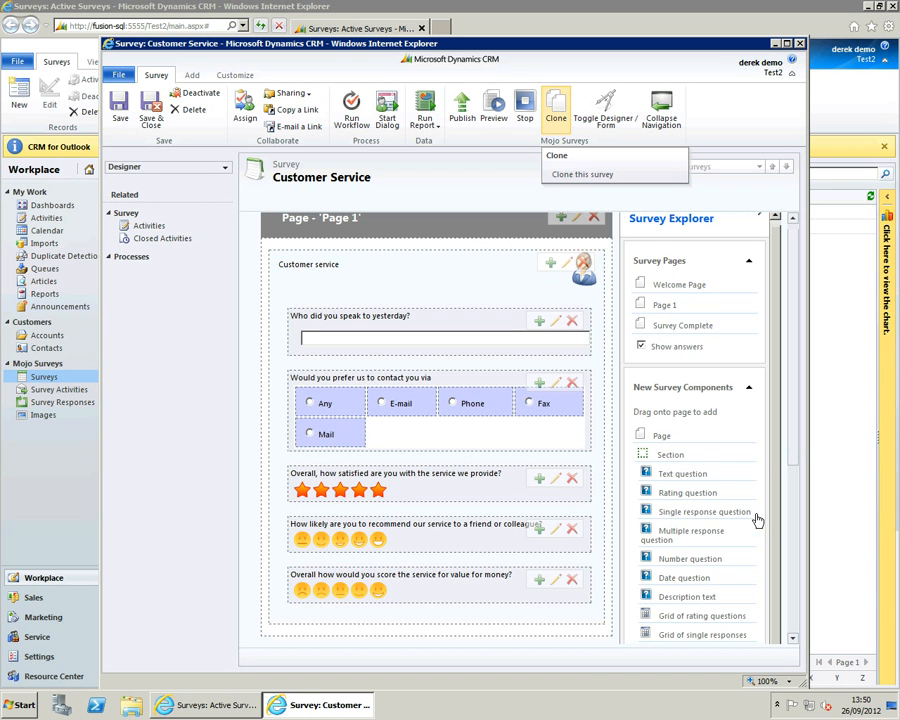
# - Add a grid of rating questions below the value for money question, with the grid text "How would you rate the customer service in terms of:"
pyautogui.scroll(-2, 793, 456)
pyautogui.scroll(-2, 796, 490)
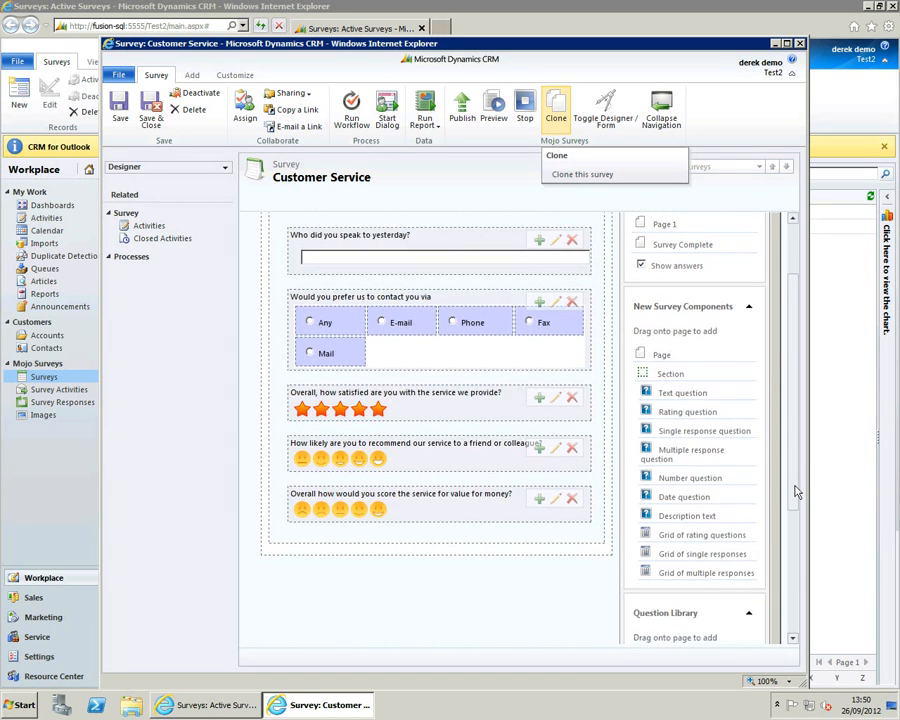
pyautogui.scroll(-1, 795, 503)
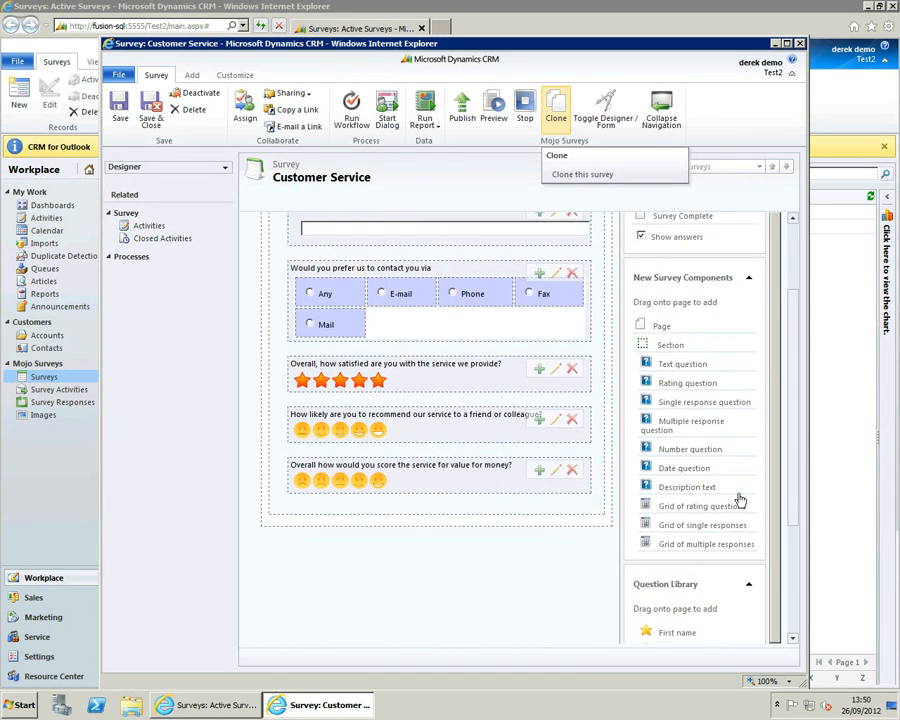
pyautogui.moveTo(718, 513); pyautogui.dragTo(498, 498)
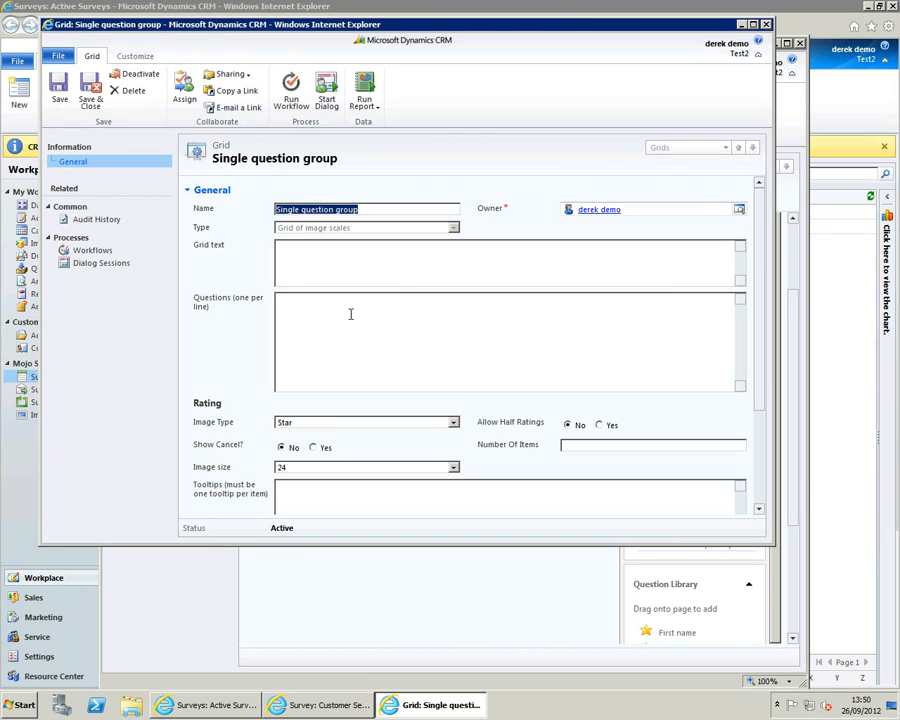
pyautogui.click(340, 262)
pyautogui.write('How would you rate the customer service in terms of:')
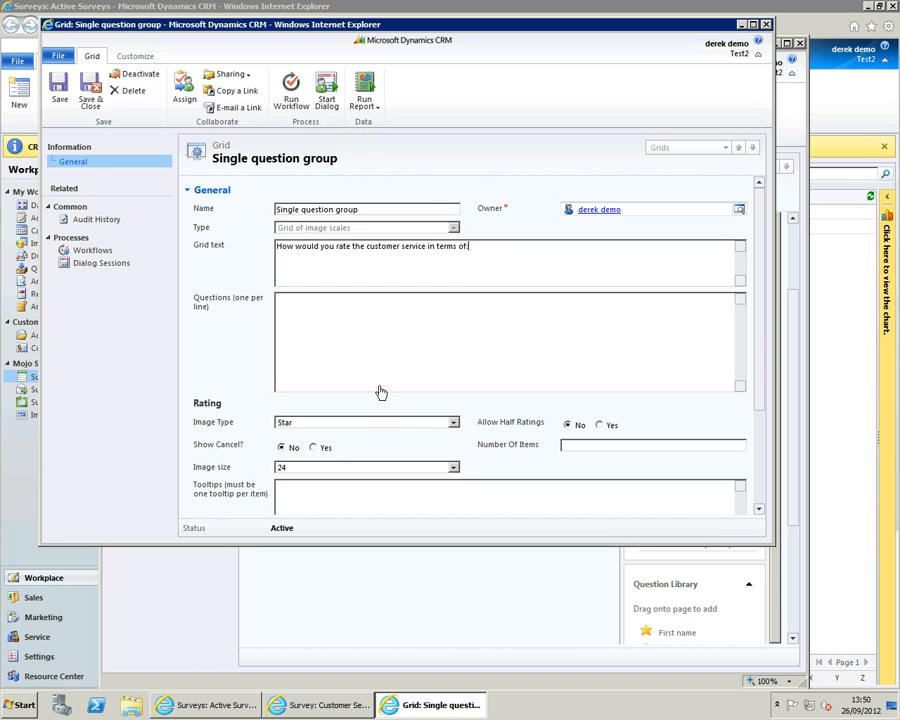
# - Enter Knowledge, Understanding of my needs and Politeness as the rating grid's questions, one per line, and save the grid
pyautogui.click(349, 326)
pyautogui.write('Knowledge Understanding of my needs Politeness')
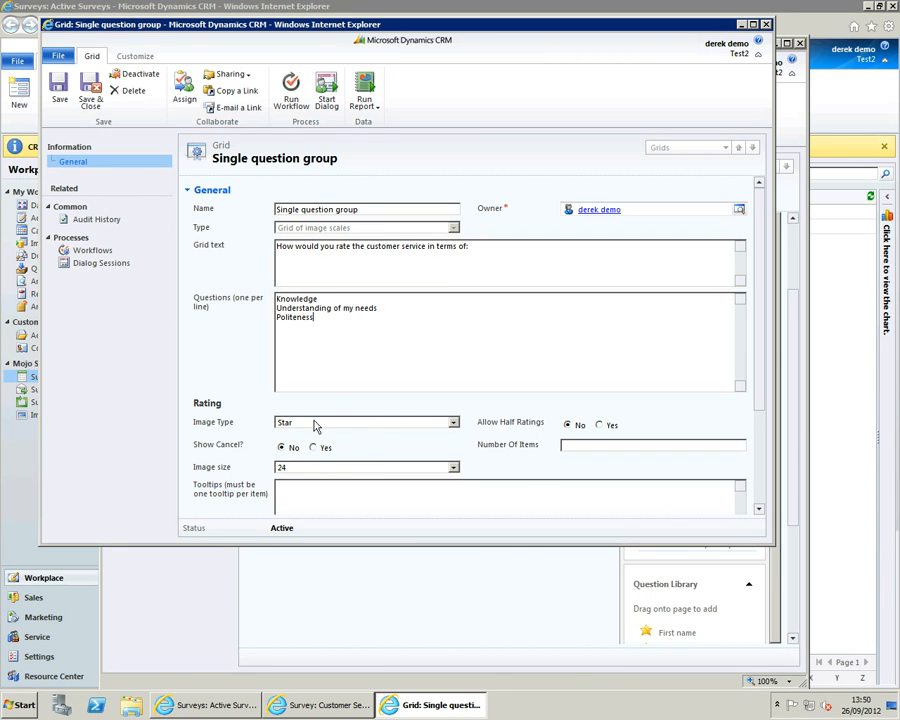
pyautogui.click(90, 92)
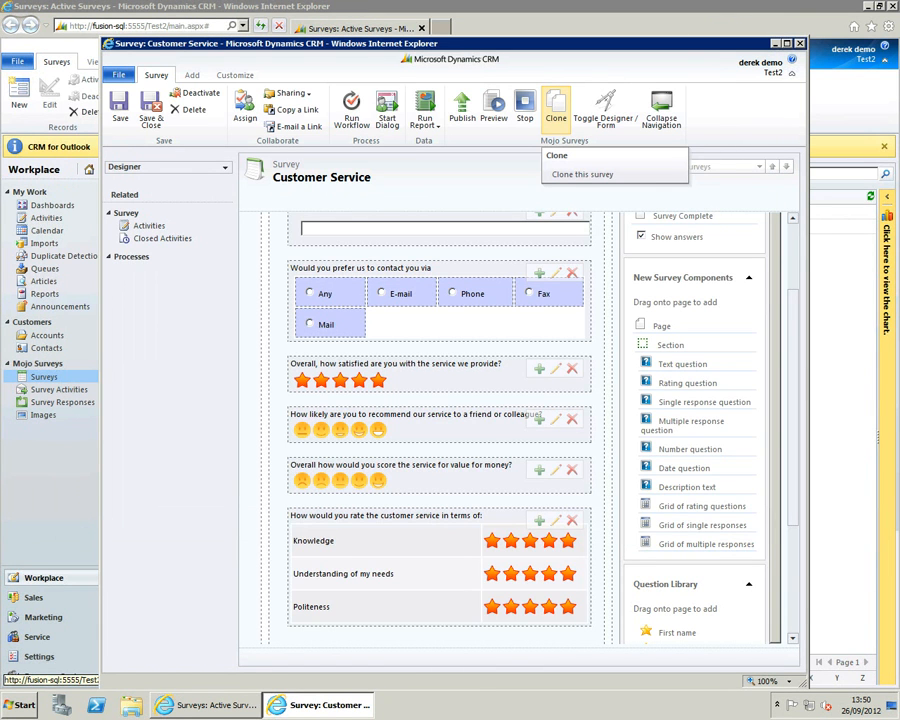
# - Add a grid of single responses below the rating grid, with the grid text "Do you agree or disagree with the following statements"
pyautogui.scroll(-2, 791, 515)
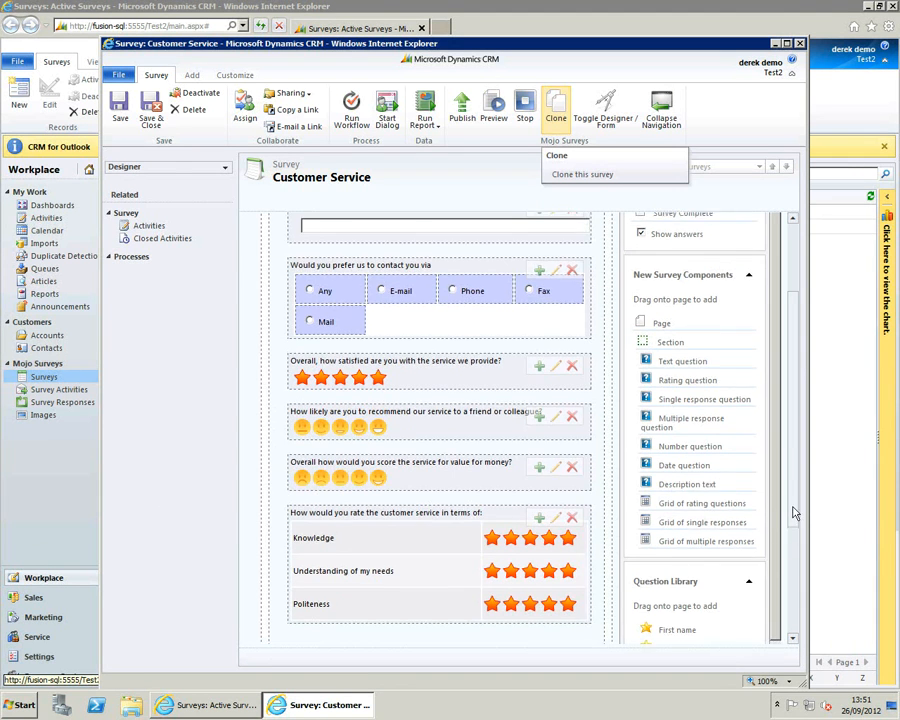
pyautogui.moveTo(792, 527); pyautogui.dragTo(792, 542)
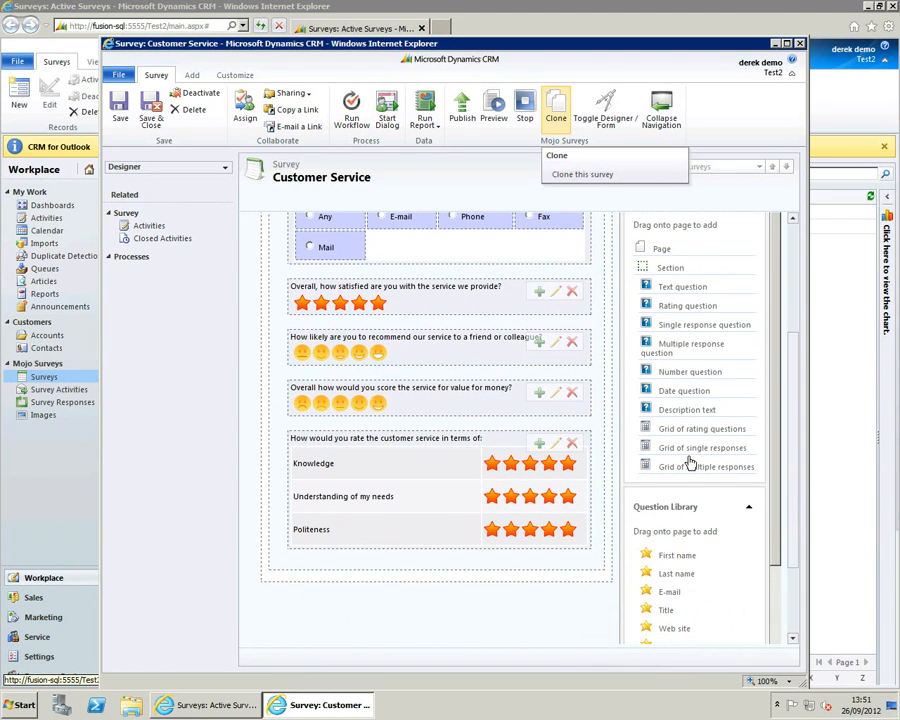
pyautogui.moveTo(695, 453); pyautogui.dragTo(479, 556)
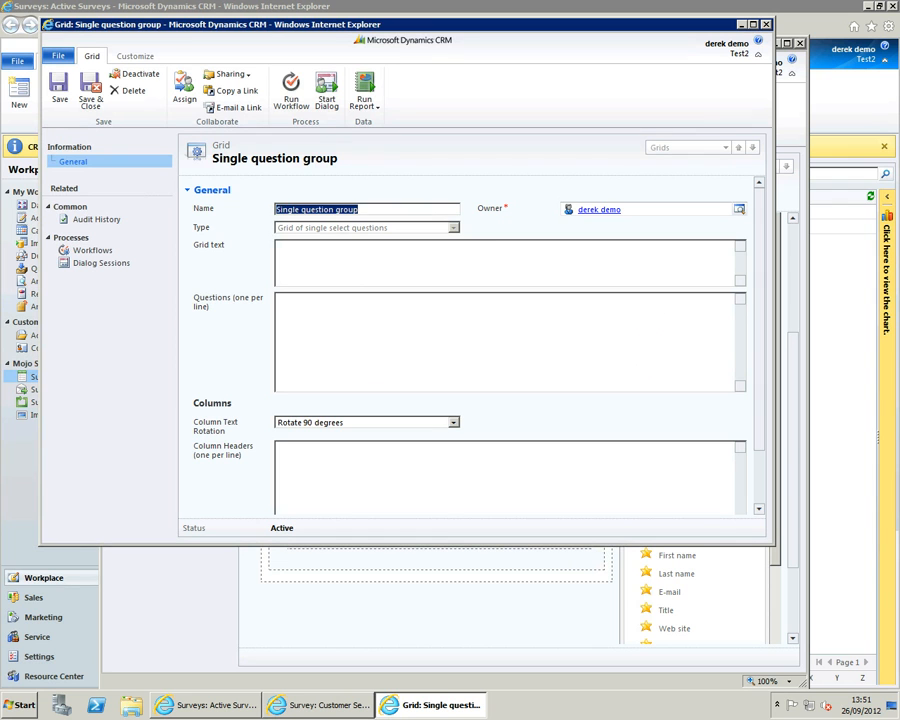
pyautogui.click(474, 264)
pyautogui.write('Do you agree or disagree with the following statements')
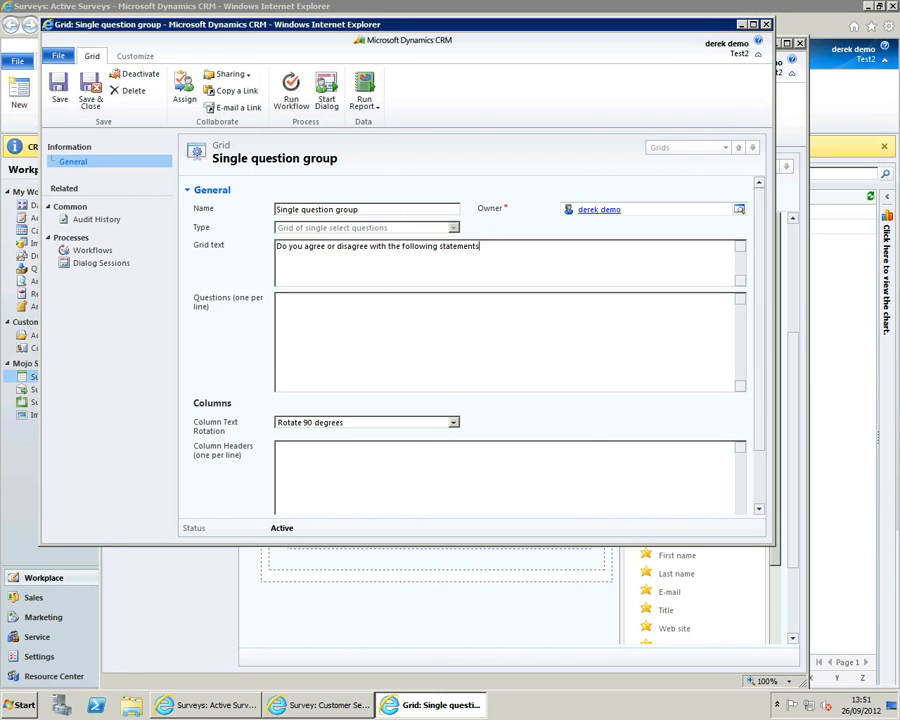
# - Enter the questions "The customer agent fulfilled my service request to the best of their ability", "The customer agent understood the problem" and "The customer agent was friendly"
pyautogui.click(330, 337)
pyautogui.write('The customer agent fulfilled my service request to the best of their ability The customer agent understood the problem The customer agent was friendly')
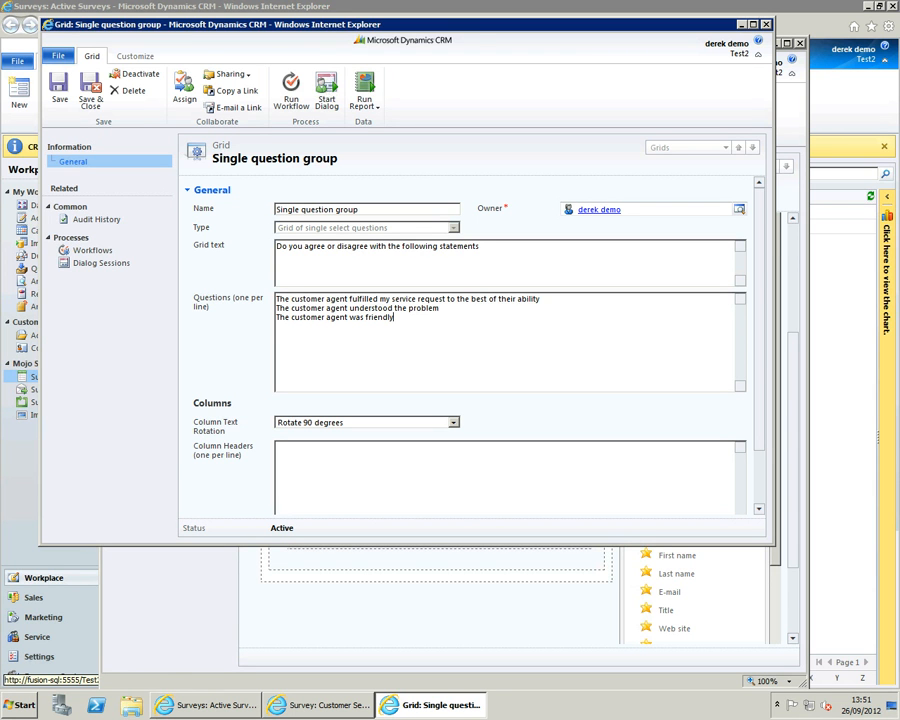
# - Enter the column headers Strongly disagree, Disagree, Neither, Agree and Strongly Agree, keep the text rotation at Rotate 90 degrees, and save the grid
pyautogui.click(322, 469)
pyautogui.write('Strongly disagree Disagree Neither Agree Strongly Agree')
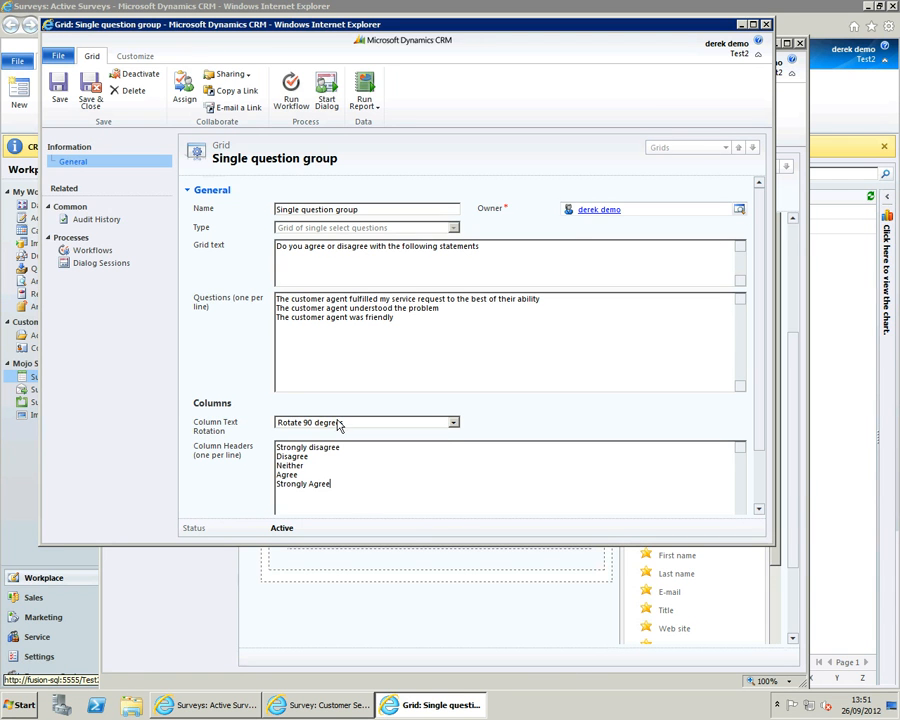
pyautogui.click(340, 425)
pyautogui.click(340, 424)
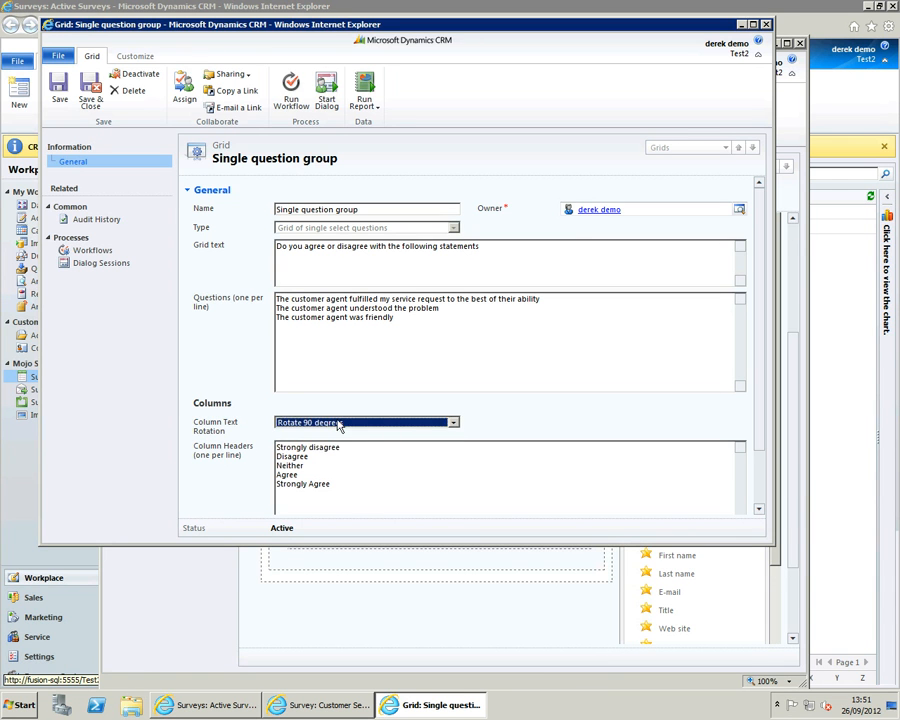
pyautogui.click(762, 422)
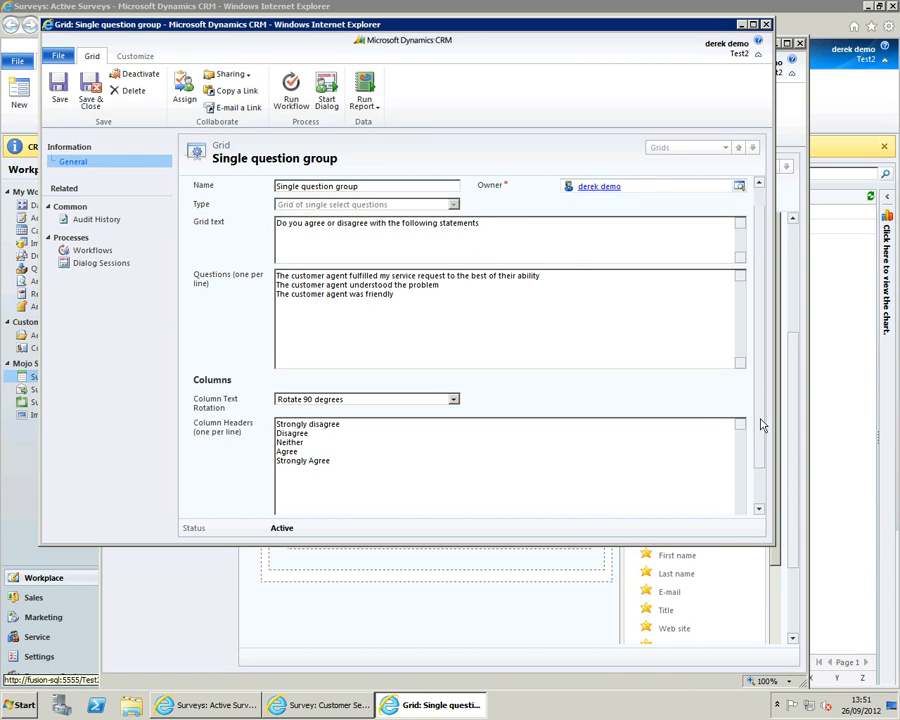
pyautogui.moveTo(761, 420); pyautogui.dragTo(760, 394)
pyautogui.click(87, 95)
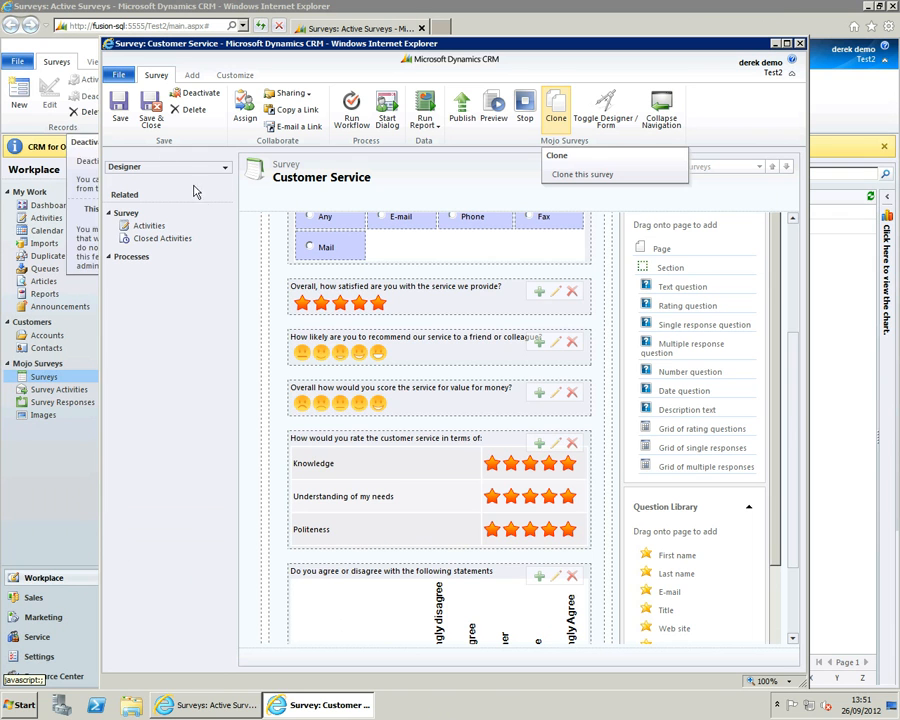
# - Review the finished questions and grids on Page 1, and publish the Customer Service survey to the server
pyautogui.scroll(-3, 781, 415)
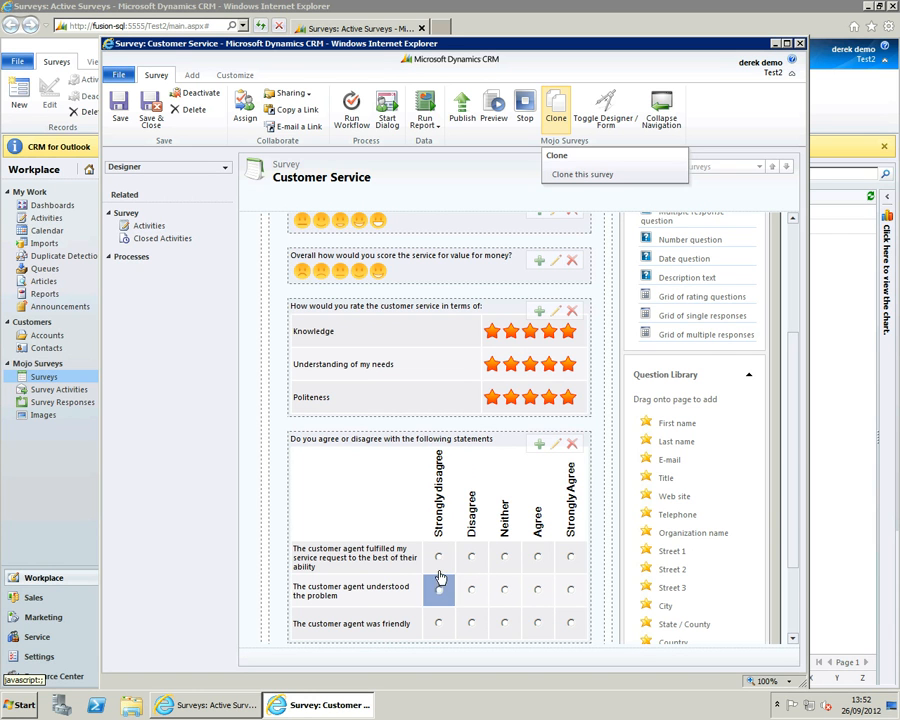
pyautogui.scroll(-1, 464, 568)
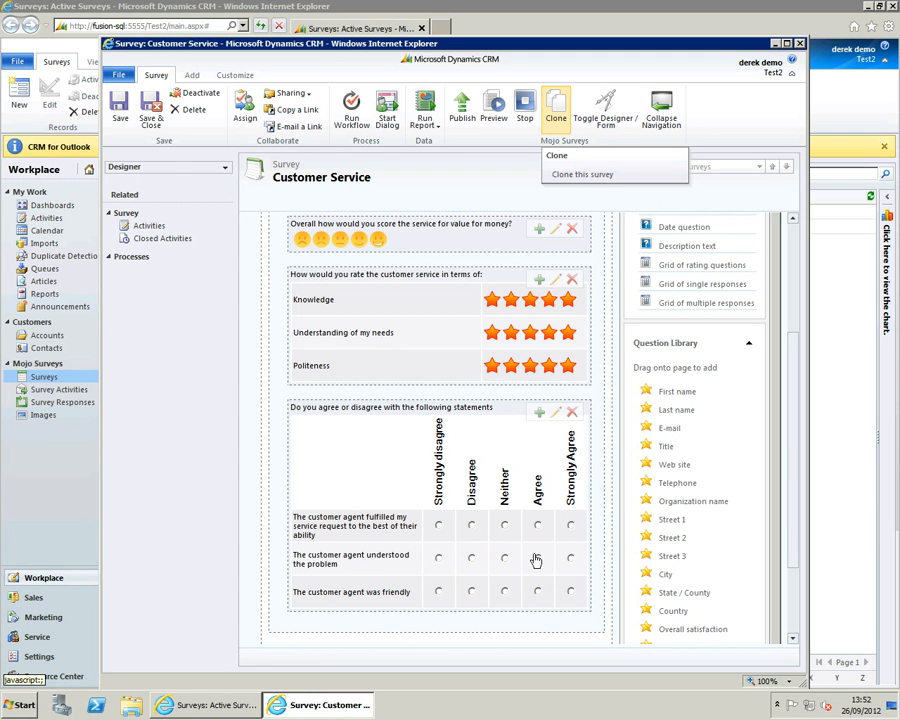
pyautogui.scroll(3, 800, 392)
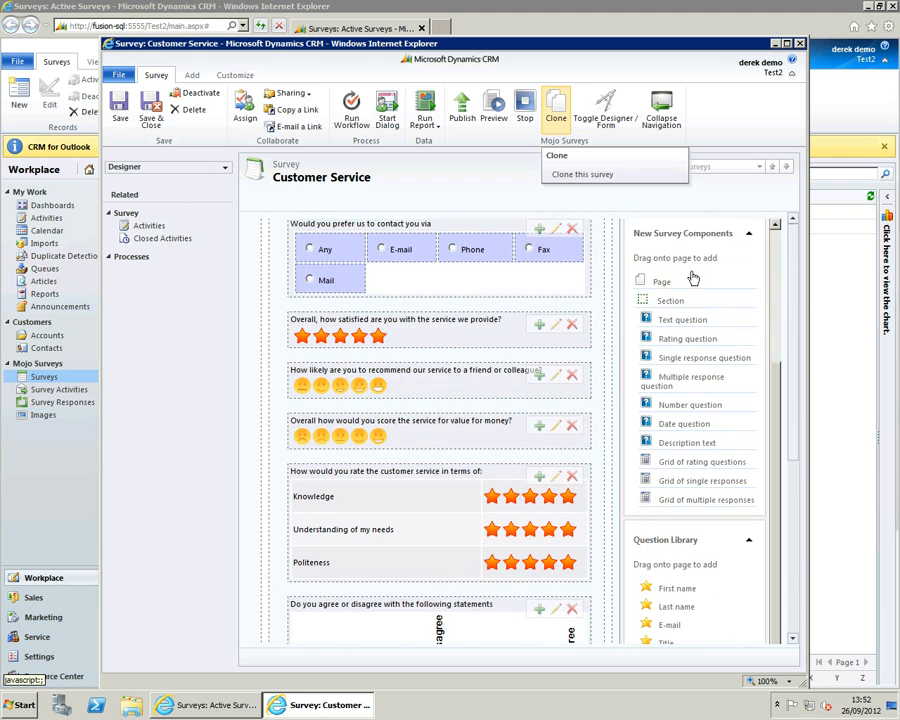
pyautogui.click(466, 112)
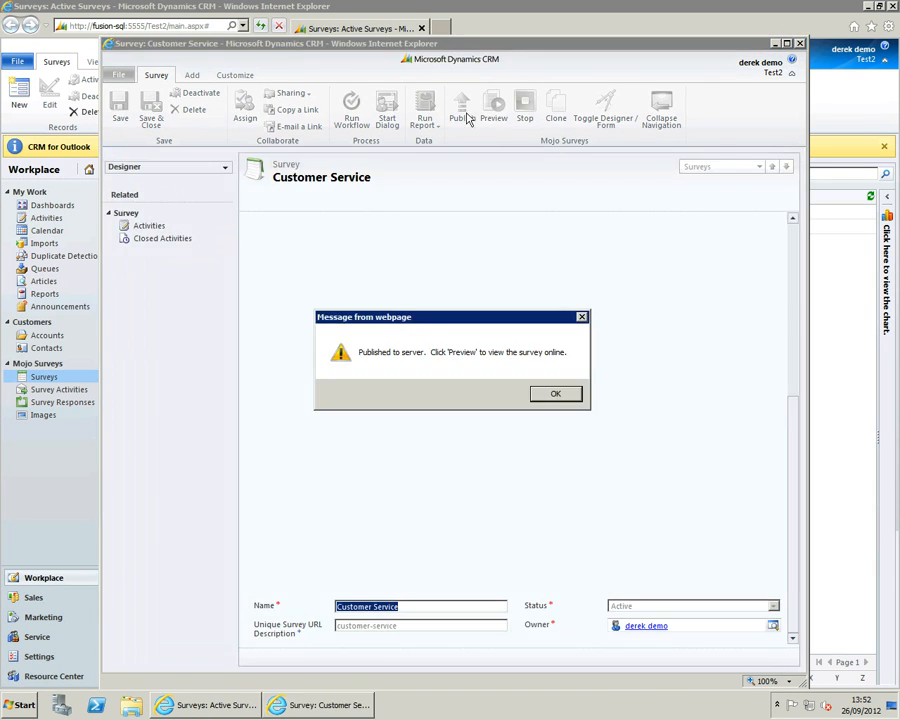
pyautogui.click(548, 392)
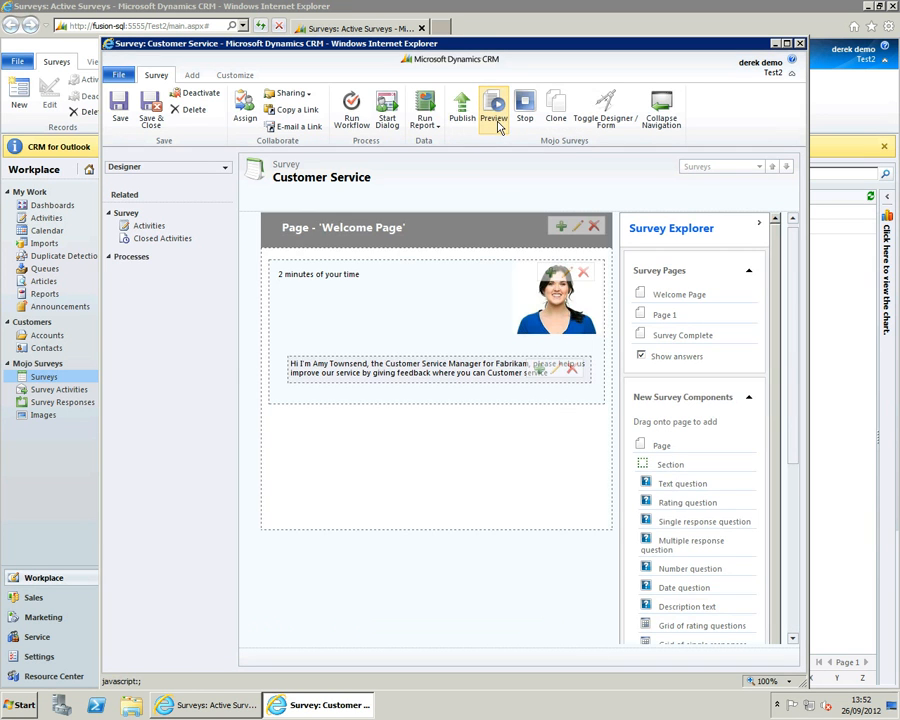
# - Preview the published survey online, continue past the welcome page and choose Phone as the preferred contact method
pyautogui.click(498, 120)
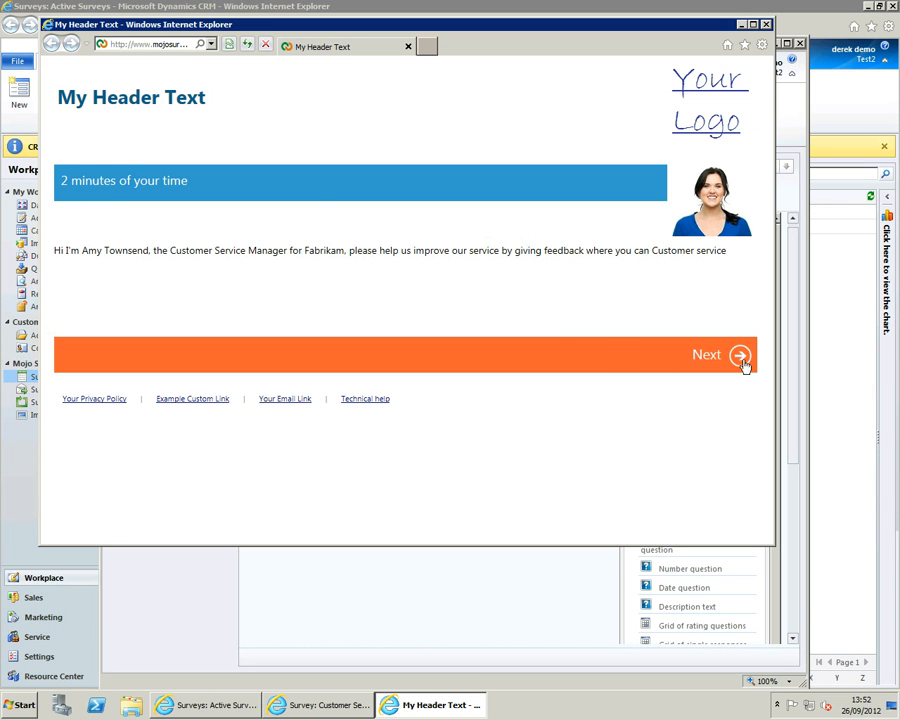
pyautogui.click(739, 355)
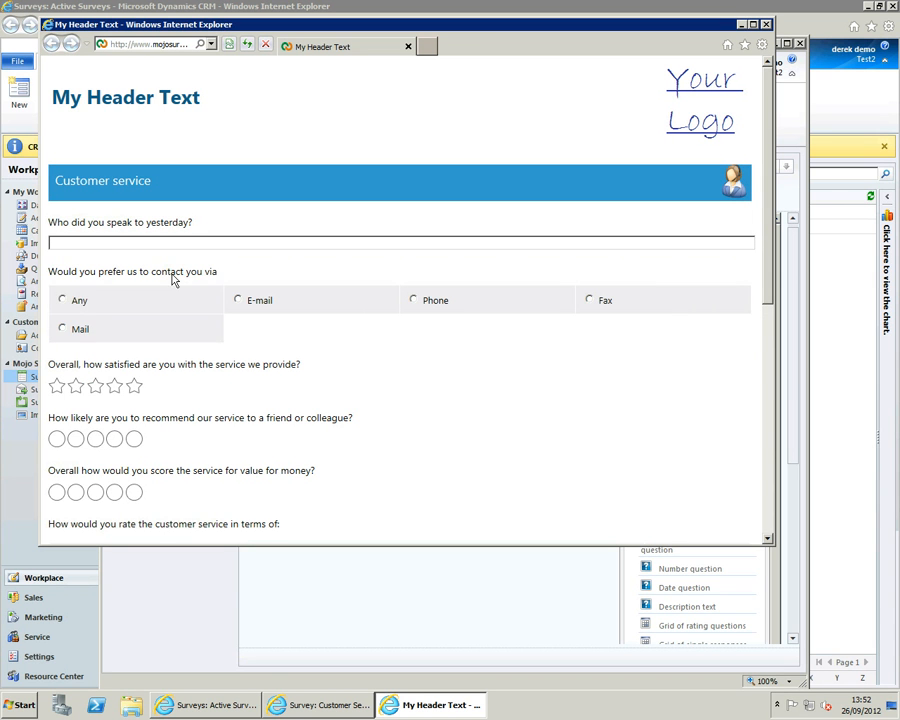
pyautogui.click(188, 310)
pyautogui.click(310, 302)
pyautogui.click(444, 304)
# - Rate overall satisfaction 3.5 stars, recommendation 4 smileys, value for money 5 smileys, Knowledge 2 stars and Understanding of my needs 3 stars
pyautogui.scroll(-1, 448, 304)
pyautogui.scroll(-1, 448, 304)
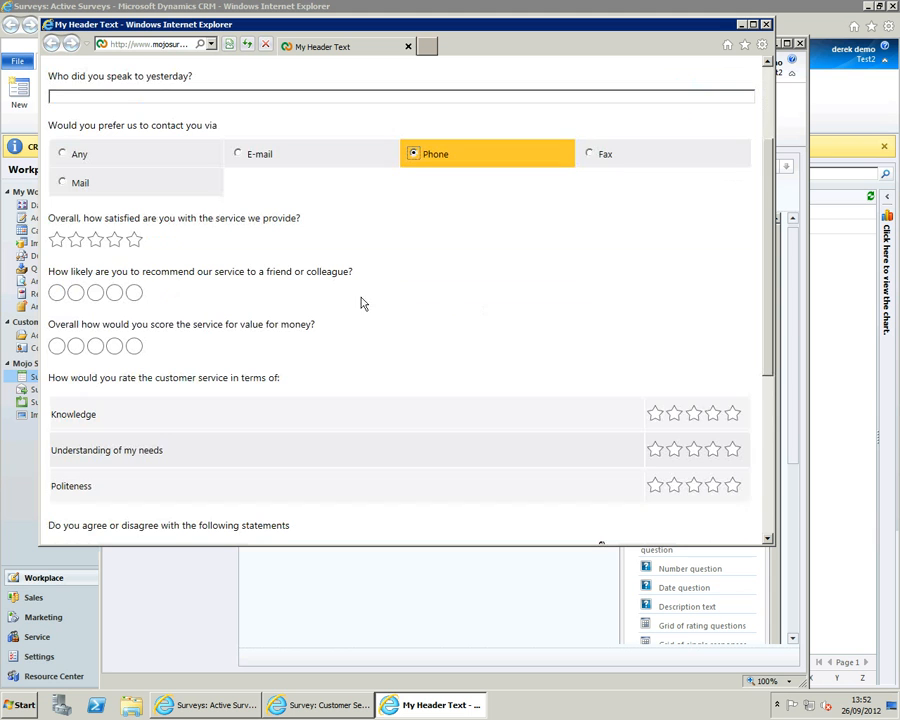
pyautogui.click(111, 240)
pyautogui.click(115, 295)
pyautogui.click(134, 345)
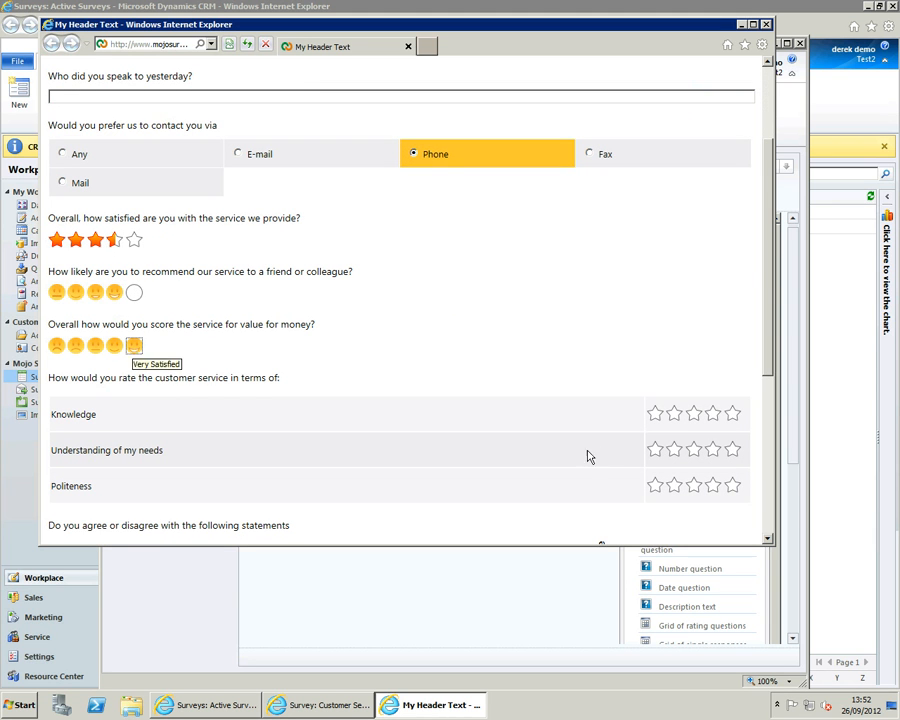
pyautogui.click(675, 414)
pyautogui.click(694, 451)
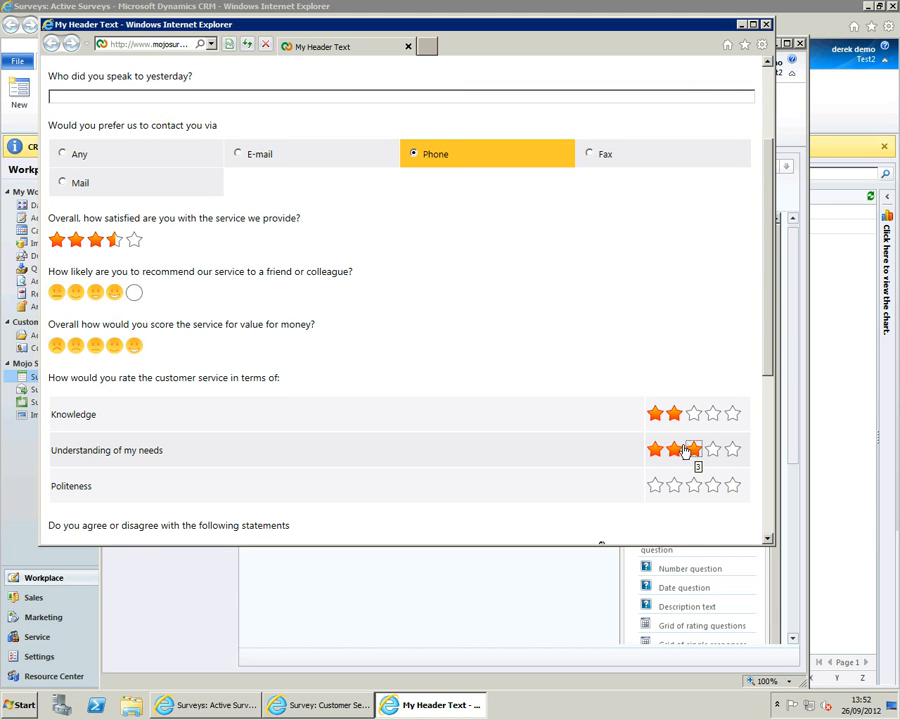
# - Answer the three customer agent statements with Neither, Disagree and Neither in order, and submit the survey responses
pyautogui.scroll(-2, 694, 460)
pyautogui.scroll(-1, 672, 437)
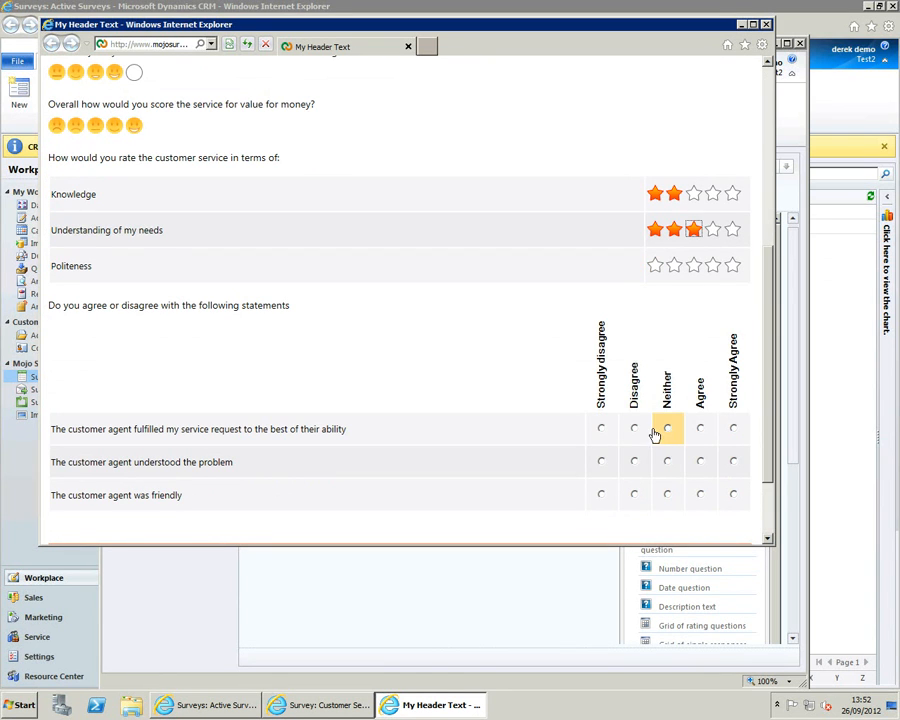
pyautogui.click(667, 429)
pyautogui.scroll(-1, 580, 488)
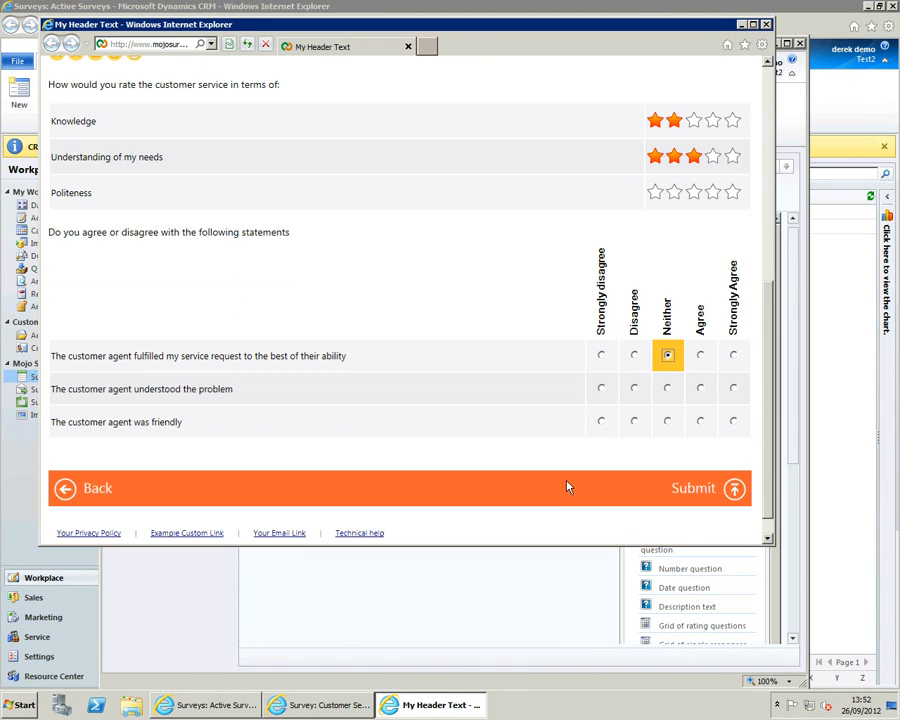
pyautogui.click(634, 389)
pyautogui.click(668, 421)
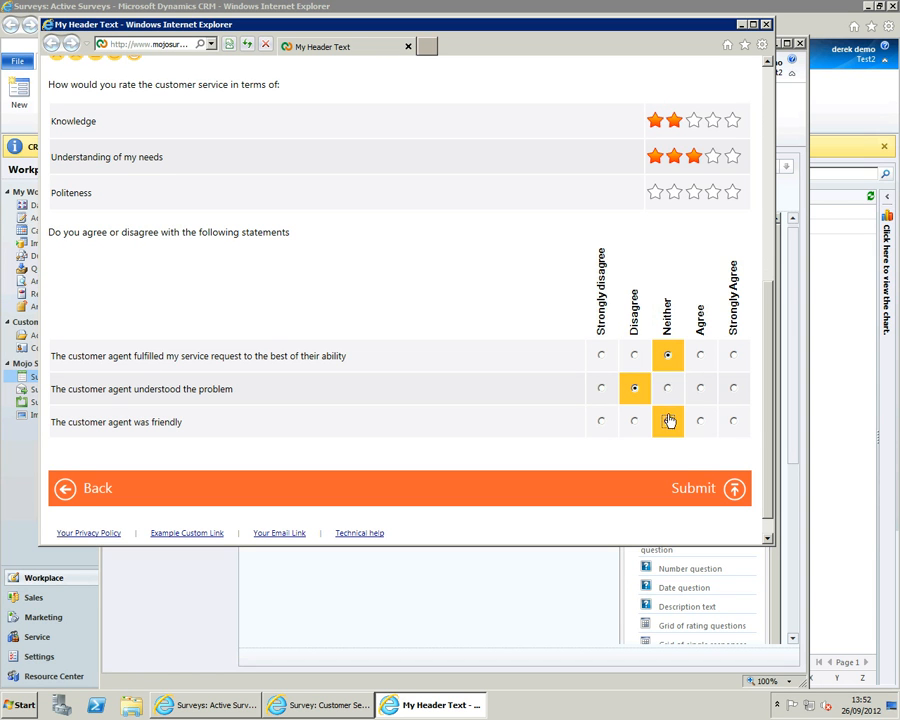
pyautogui.click(735, 491)
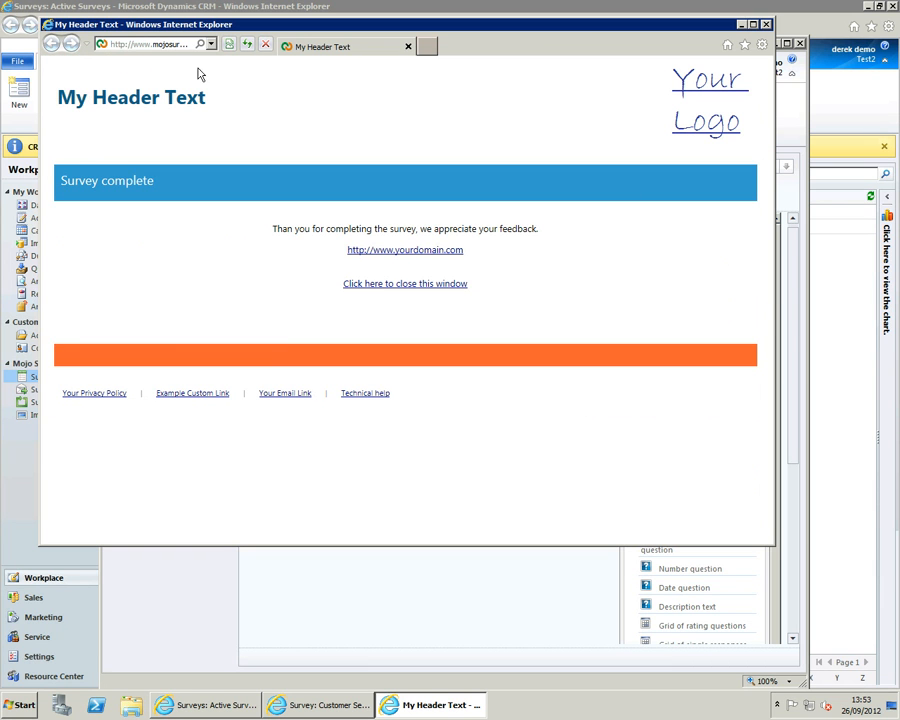
# - Inspect the preview page's web address, and show the desktop with all windows minimised
pyautogui.click(179, 46)
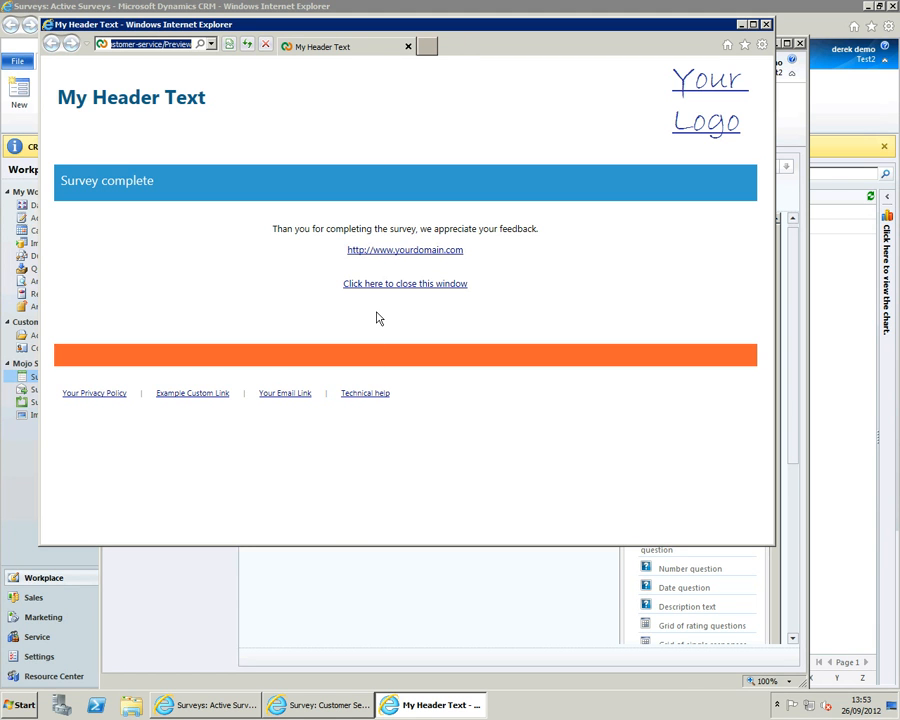
pyautogui.click(535, 715)
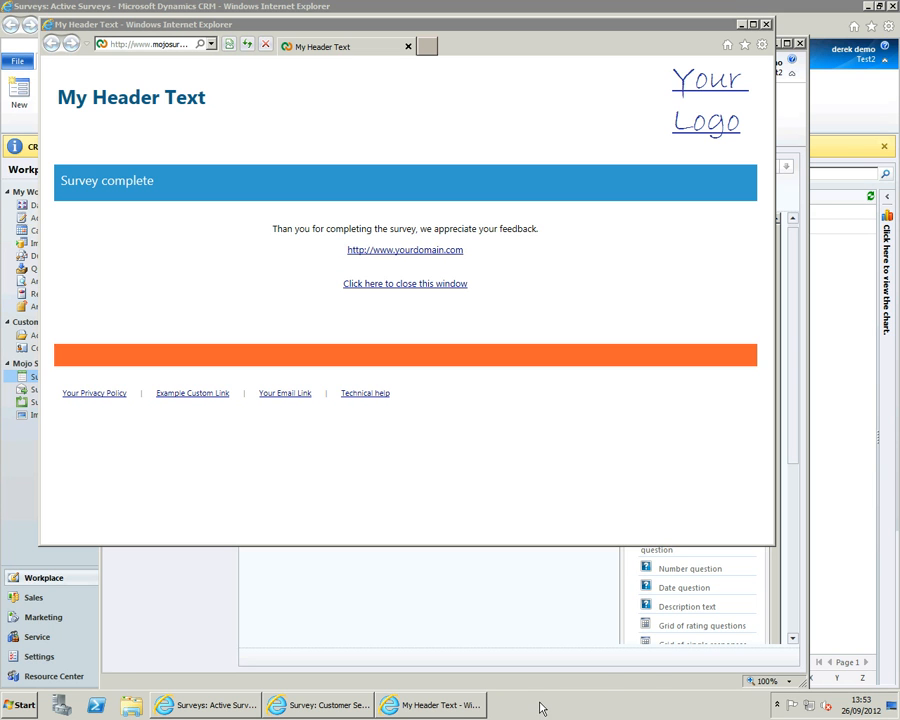
pyautogui.rightClick(537, 710)
pyautogui.click(583, 645)
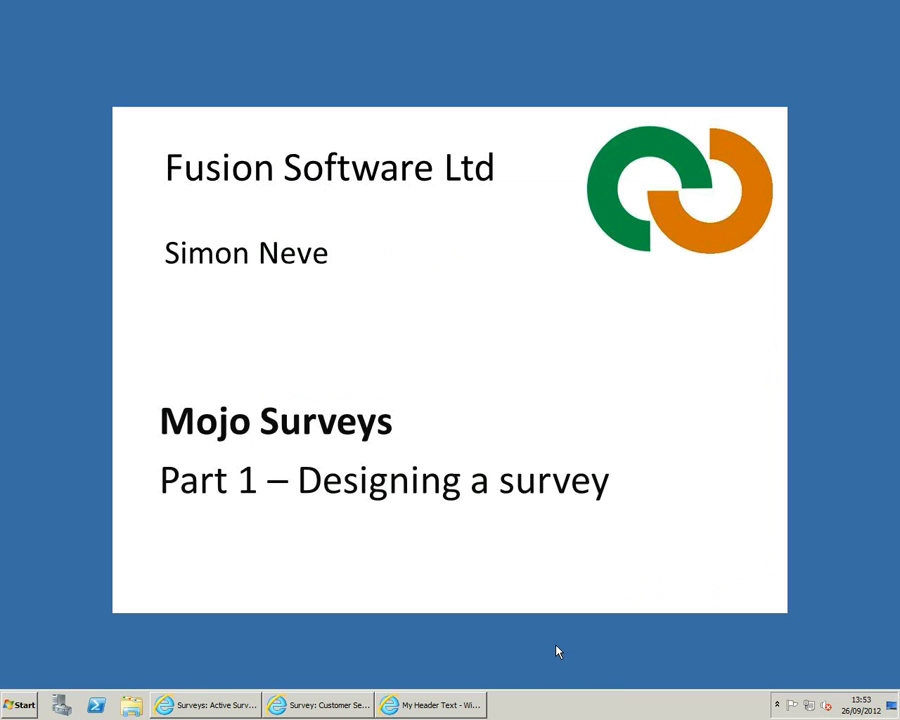